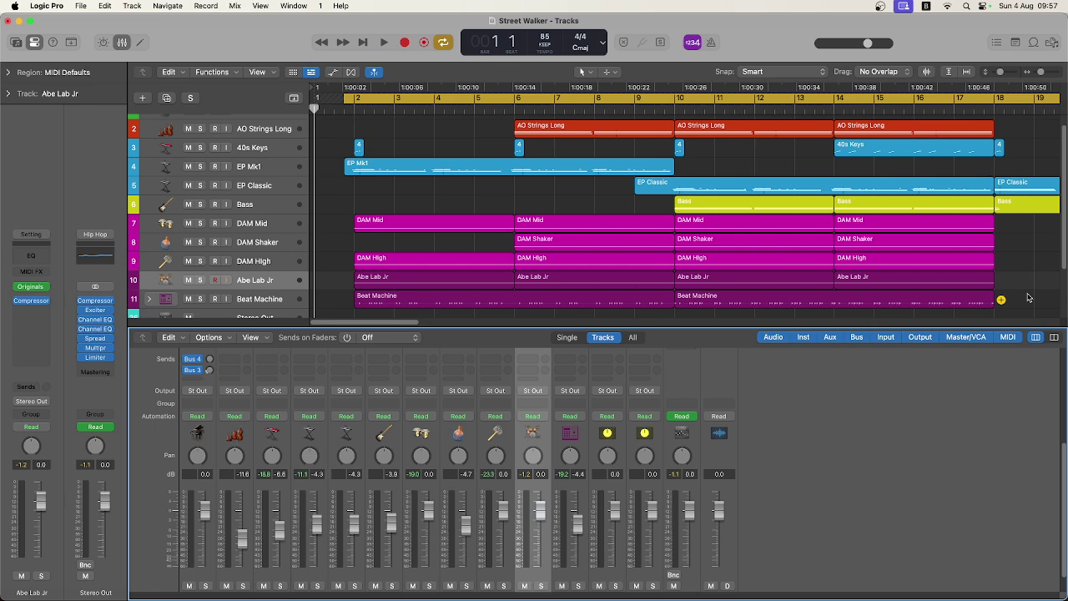
Step: Start playback, hide the mixer, and open the EP Mk1 region's MIDI notes in the Piano Roll
{"action": "key", "text": "space"}
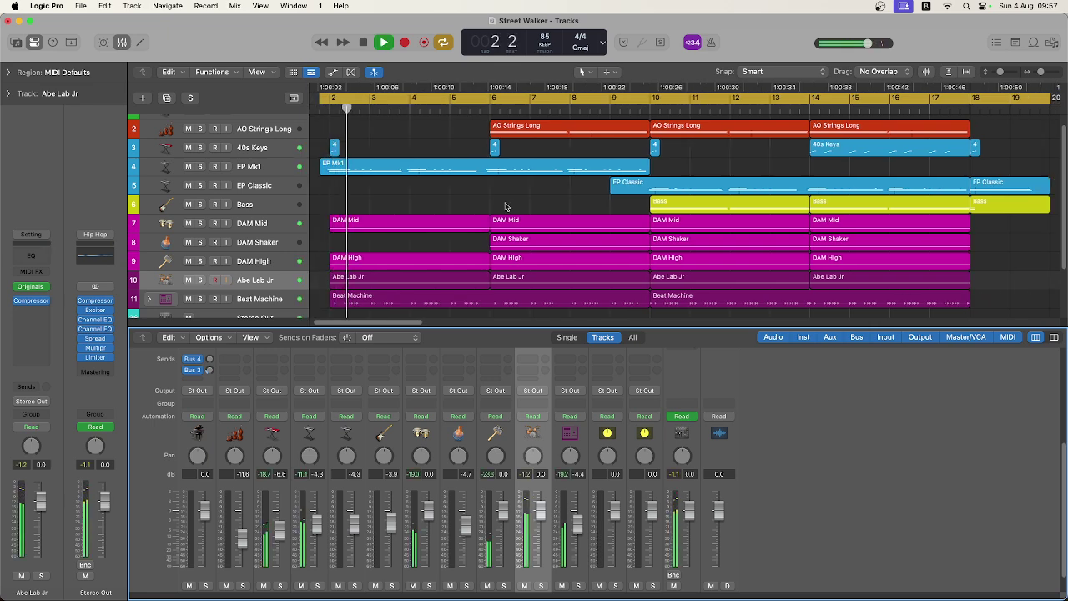
{"action": "key", "text": "x"}
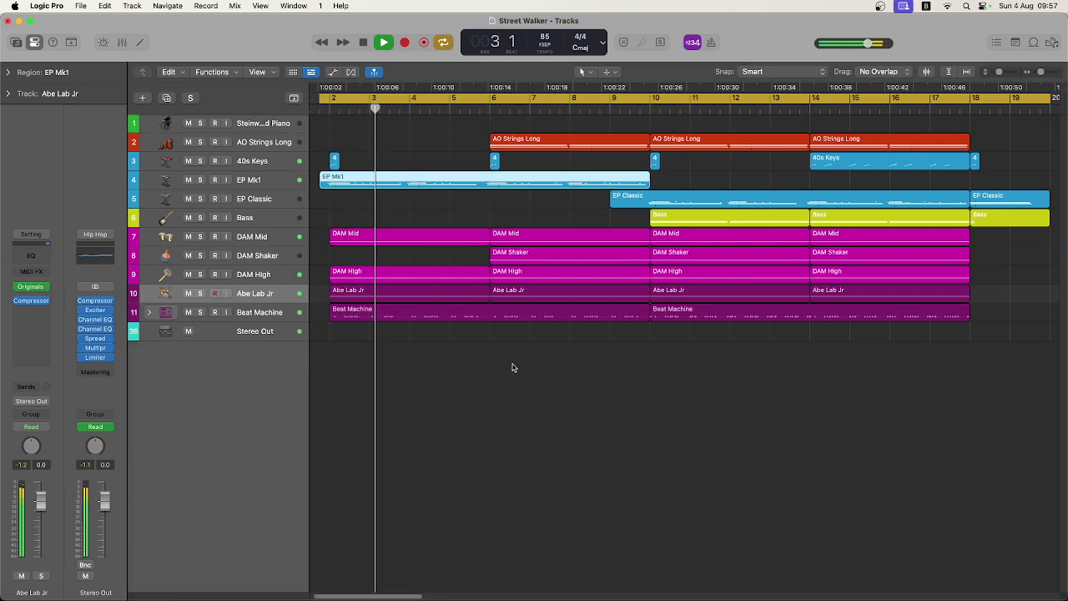
{"action": "left_click", "coordinate": [451, 238]}
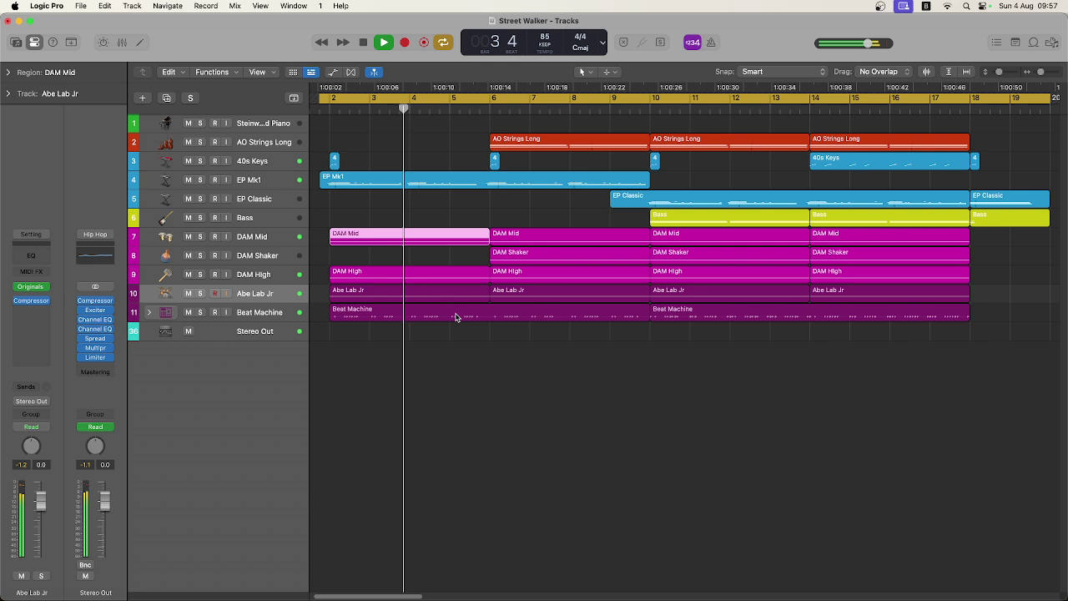
{"action": "left_click", "coordinate": [455, 317]}
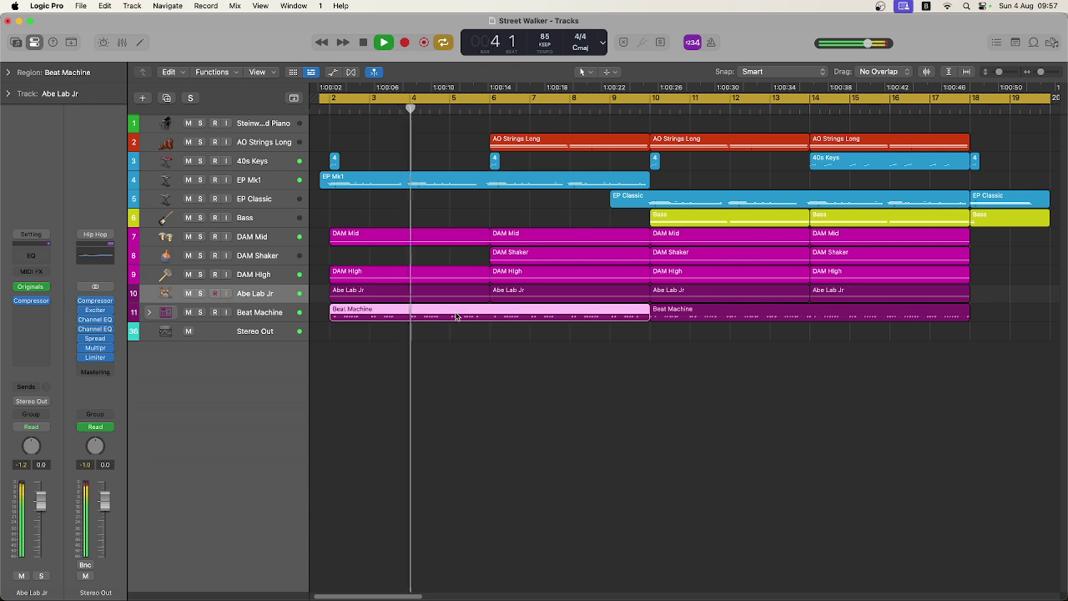
{"action": "double_click", "coordinate": [456, 182]}
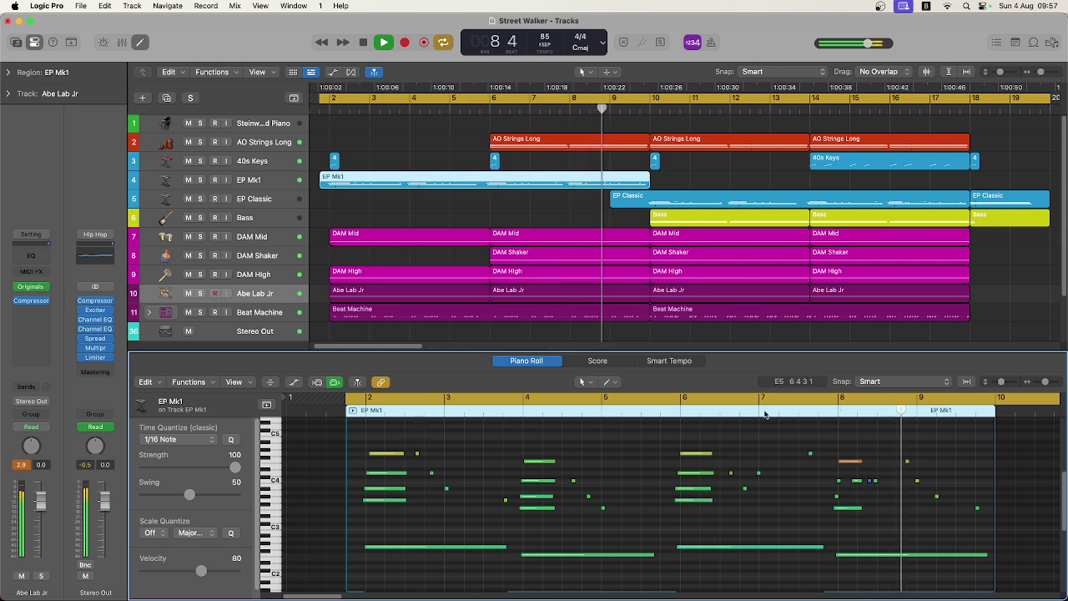
Step: View the Bass and Beat Machine regions at bar 10 and 40s Keys at bar 14, then stop playback
{"action": "left_click", "coordinate": [670, 216]}
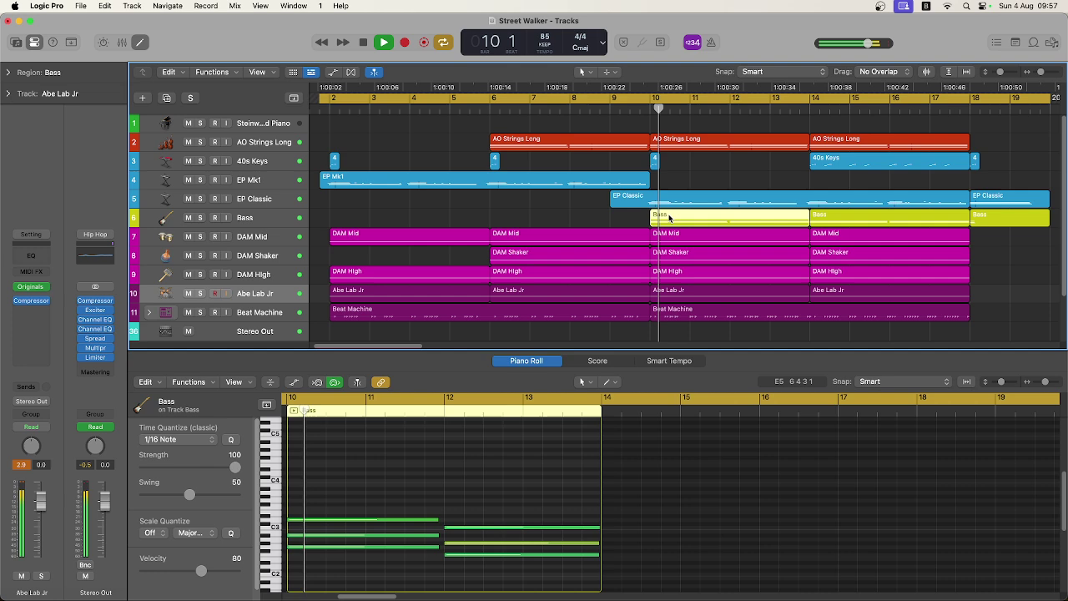
{"action": "left_click", "coordinate": [692, 310]}
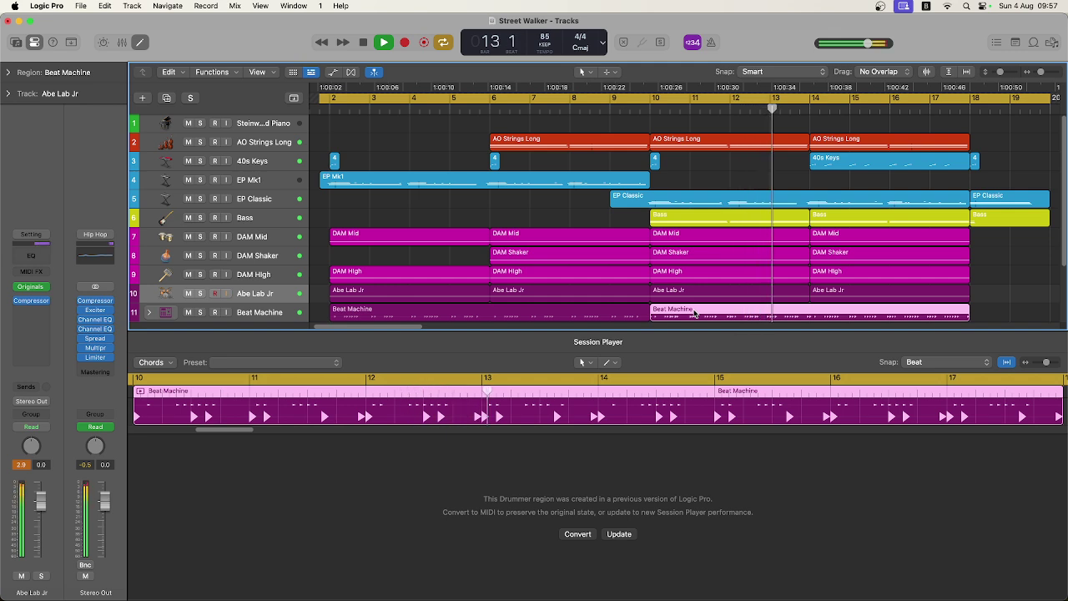
{"action": "left_click", "coordinate": [825, 159]}
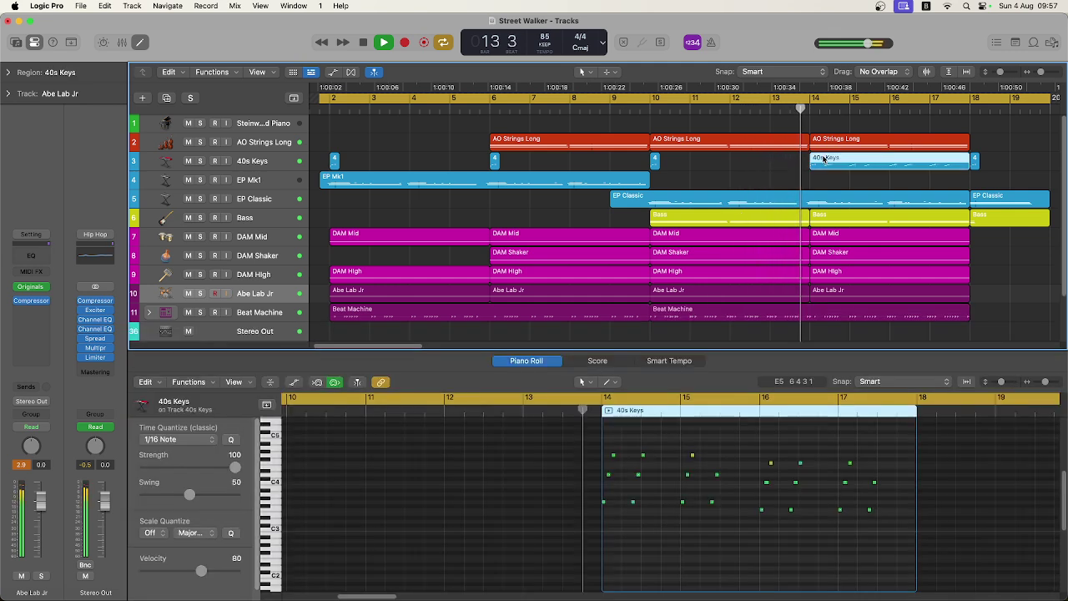
{"action": "left_click", "coordinate": [364, 44]}
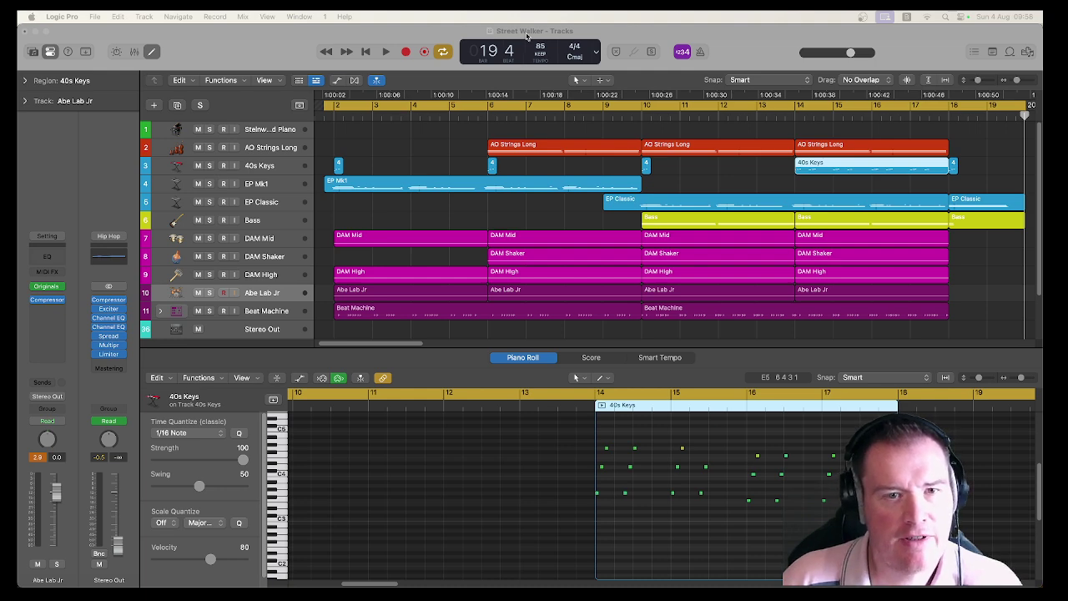
Step: Deselect the 40s Keys region and scroll the arrangement to its end near bar 20
{"action": "left_click", "coordinate": [401, 151]}
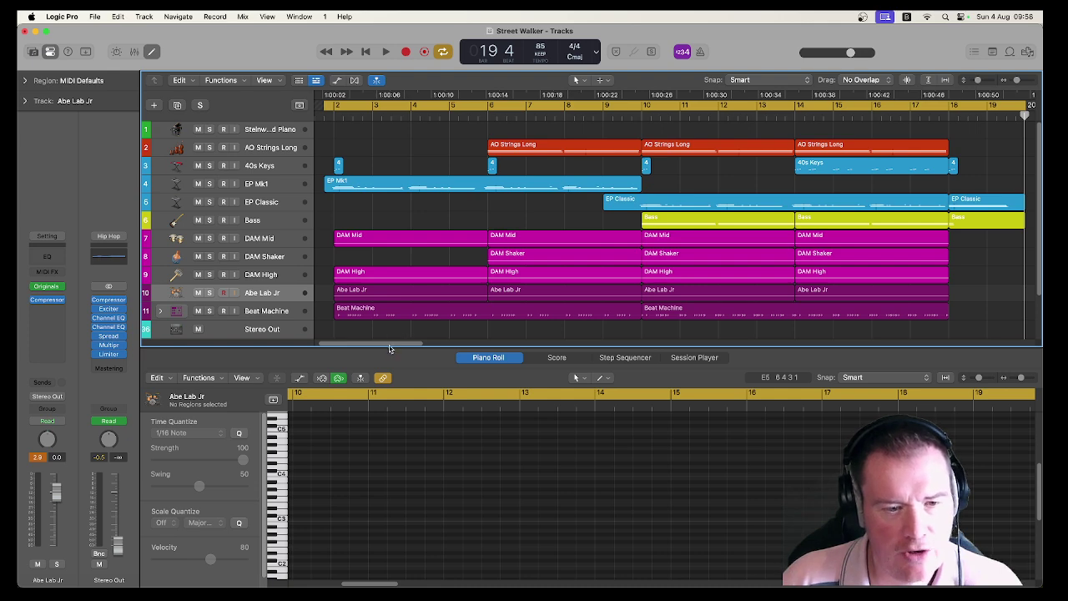
{"action": "scroll", "coordinate": [391, 347], "scroll_direction": "right", "scroll_amount": 5}
{"action": "scroll", "coordinate": [379, 349], "scroll_direction": "left", "scroll_amount": 5}
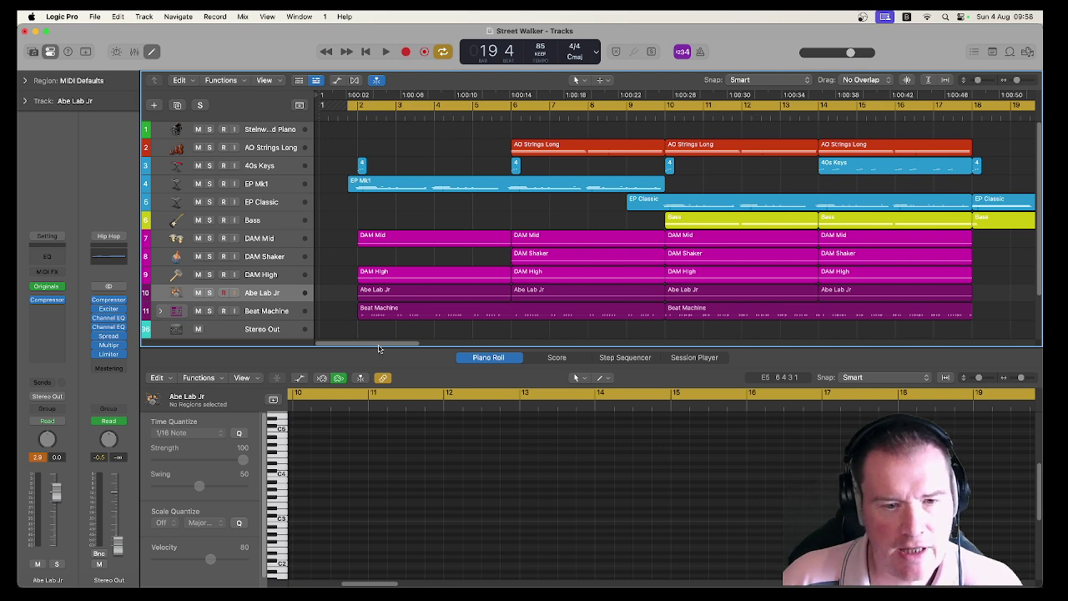
{"action": "scroll", "coordinate": [391, 349], "scroll_direction": "right", "scroll_amount": 3}
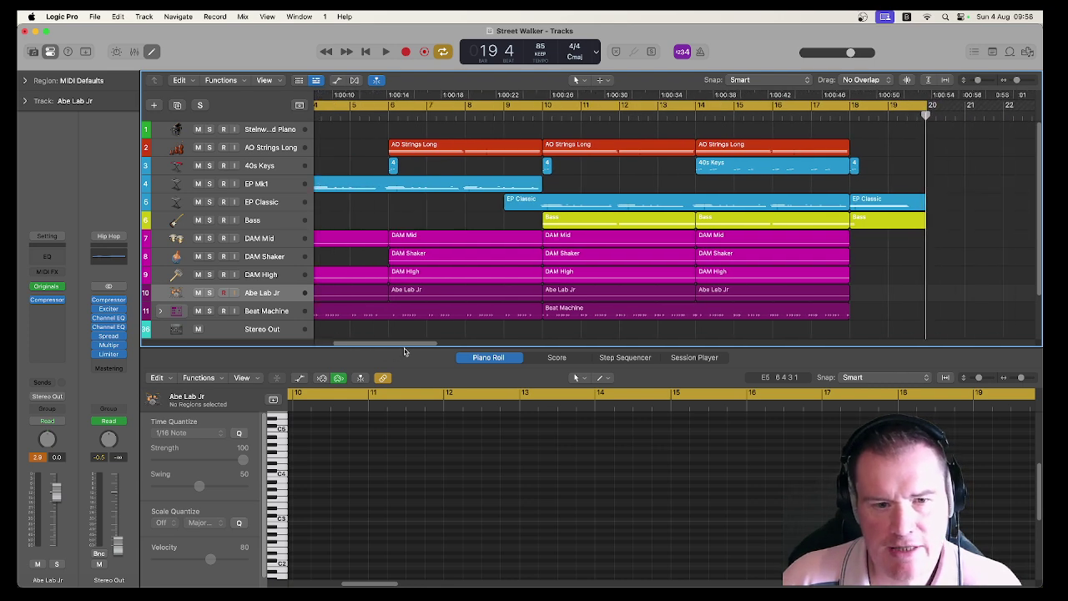
{"action": "scroll", "coordinate": [404, 351], "scroll_direction": "right", "scroll_amount": 1}
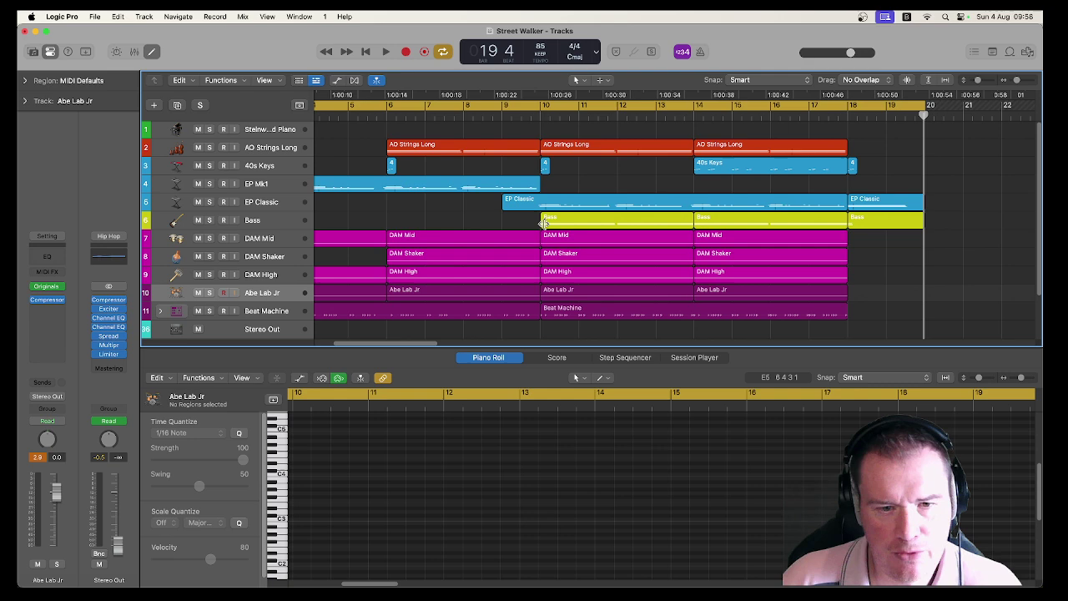
{"action": "scroll", "coordinate": [390, 349], "scroll_direction": "right", "scroll_amount": 3}
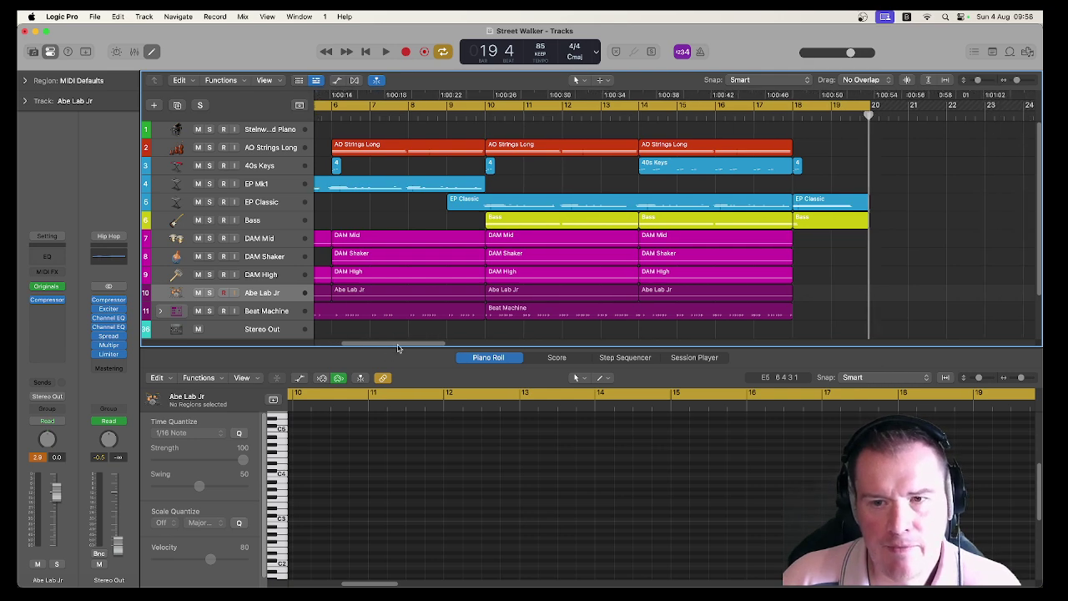
{"action": "scroll", "coordinate": [609, 234], "scroll_direction": "down", "scroll_amount": 3}
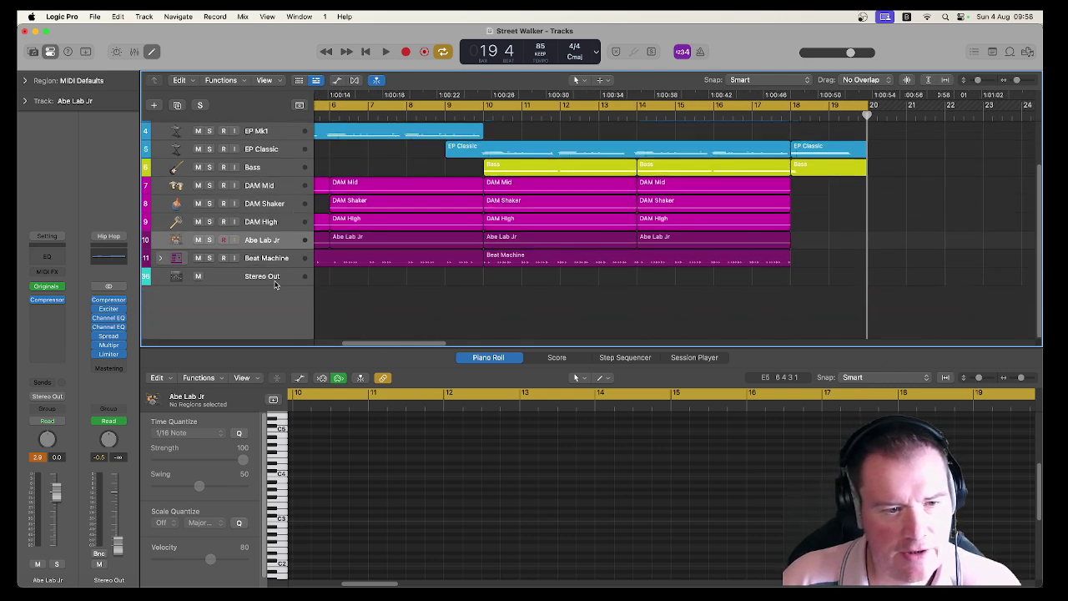
Step: Show the Stereo Out track's volume automation to check the fade-out
{"action": "left_click", "coordinate": [273, 282]}
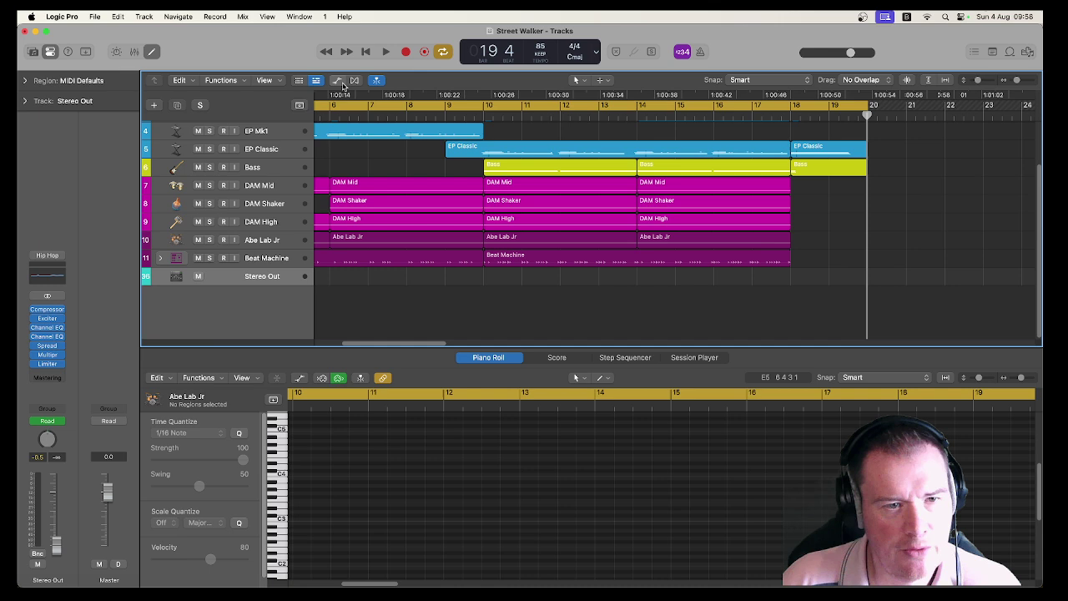
{"action": "left_click", "coordinate": [337, 80]}
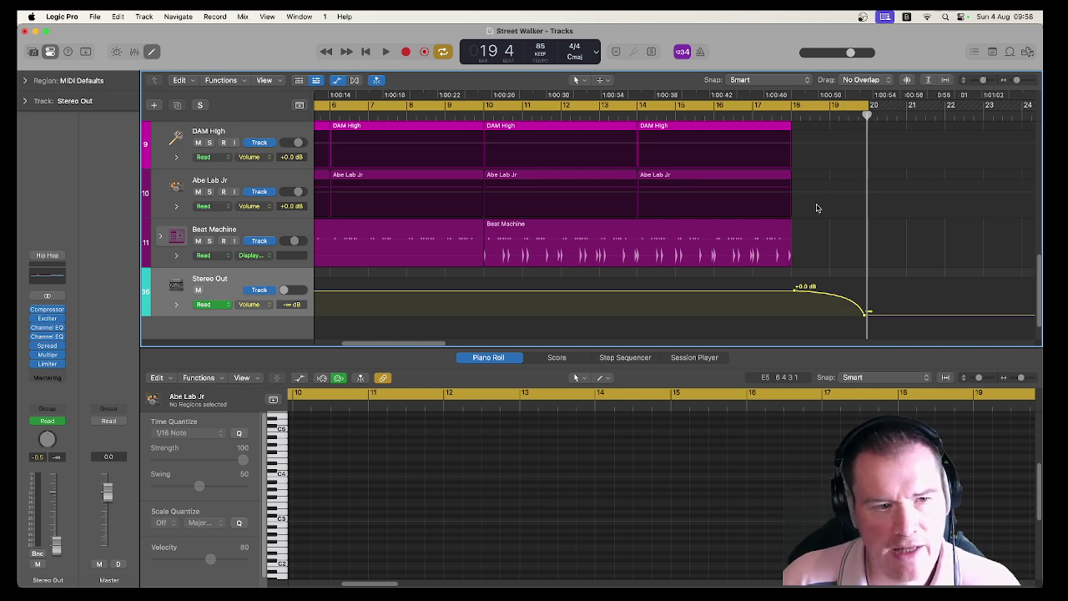
{"action": "scroll", "coordinate": [818, 207], "scroll_direction": "up", "scroll_amount": 6}
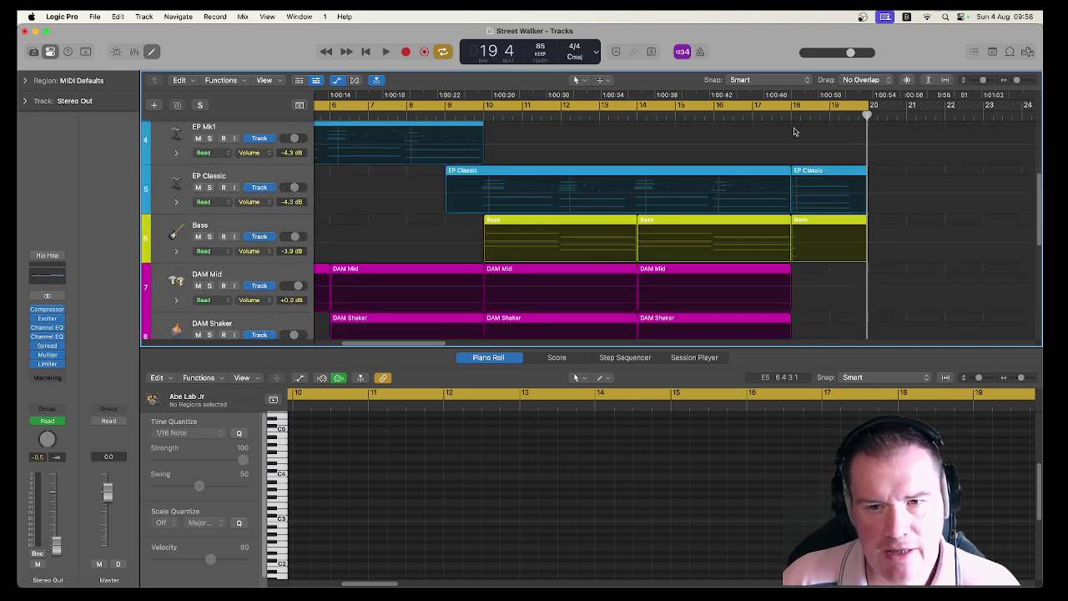
Step: Turn off cycle and play the ending from late bar 17, then stop
{"action": "left_click", "coordinate": [778, 108]}
{"action": "left_click", "coordinate": [780, 112]}
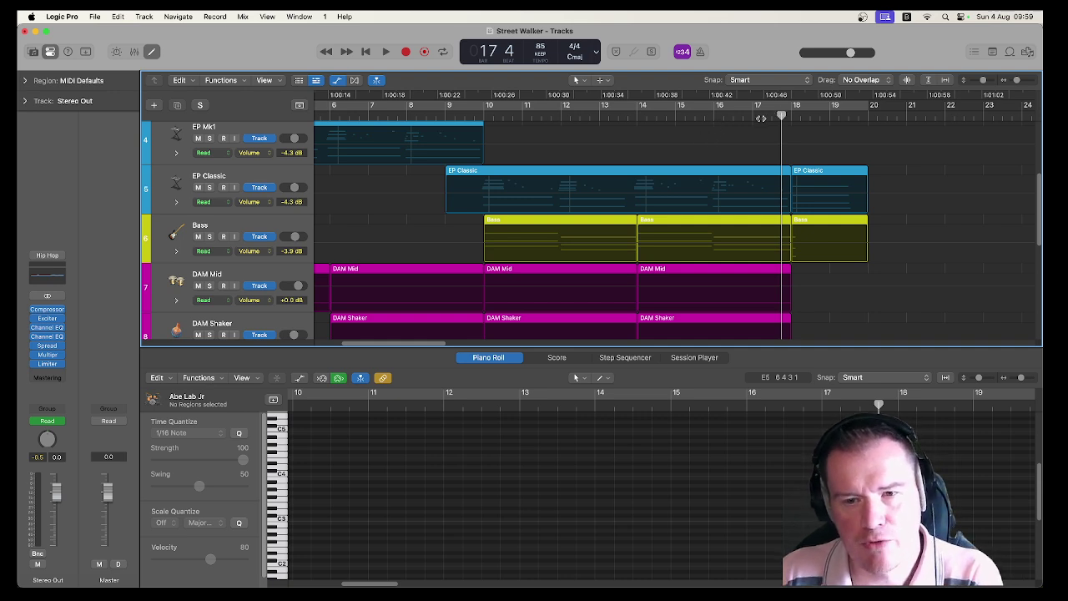
{"action": "key", "text": "space"}
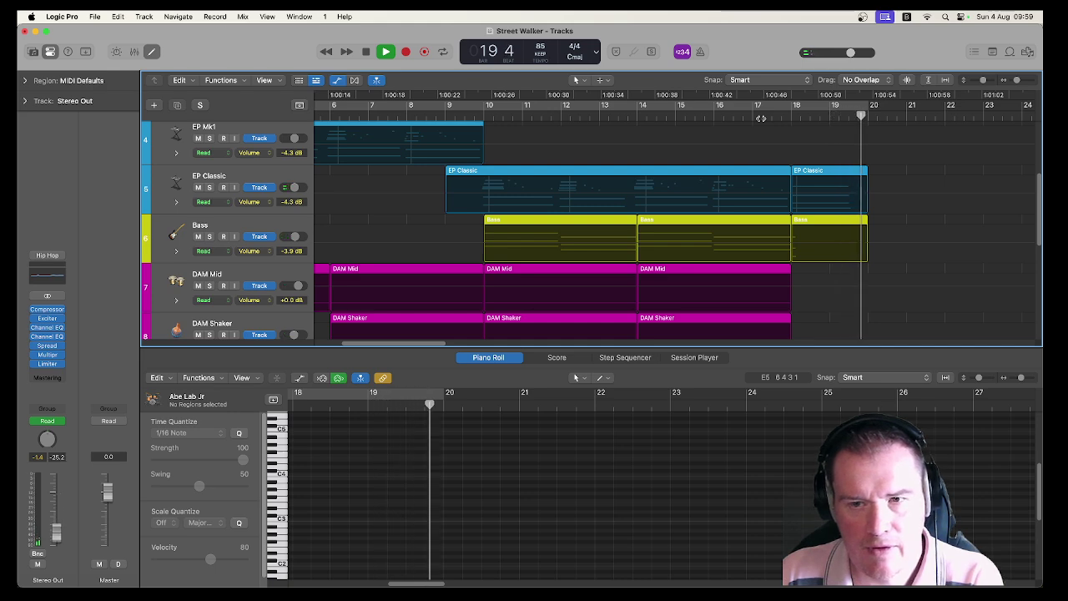
{"action": "key", "text": "space"}
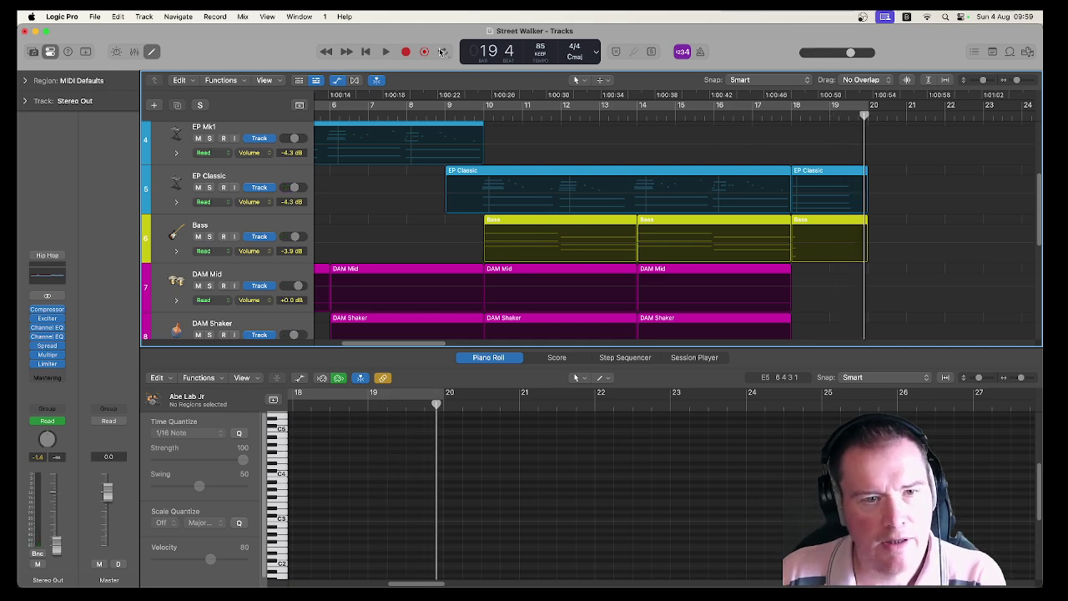
Step: Hide the automation lanes and turn cycle looping back on
{"action": "left_click", "coordinate": [340, 80]}
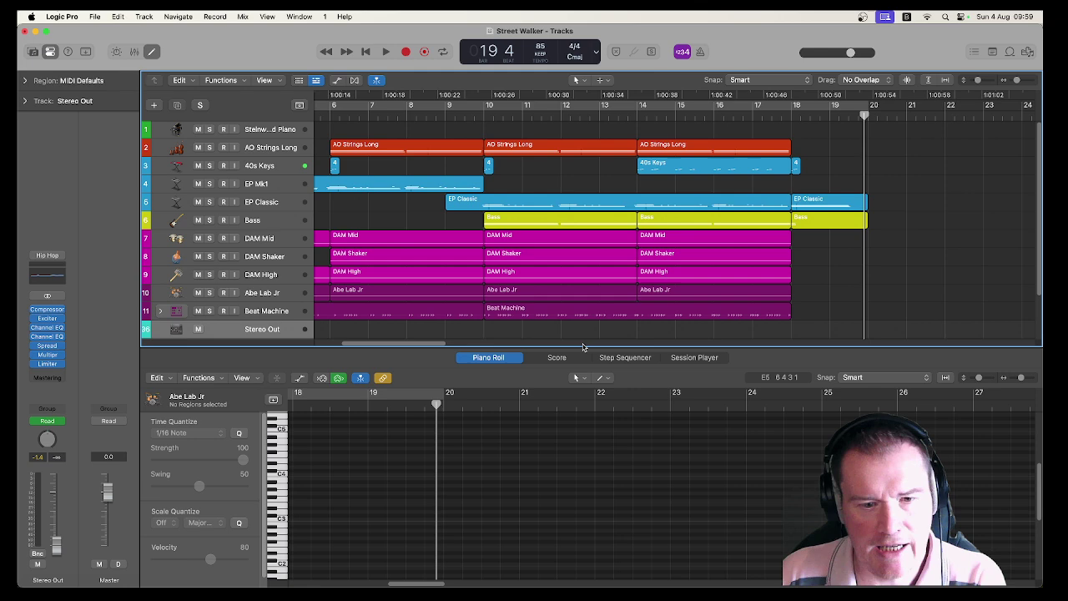
{"action": "left_click_drag", "start_coordinate": [443, 346], "coordinate": [418, 346]}
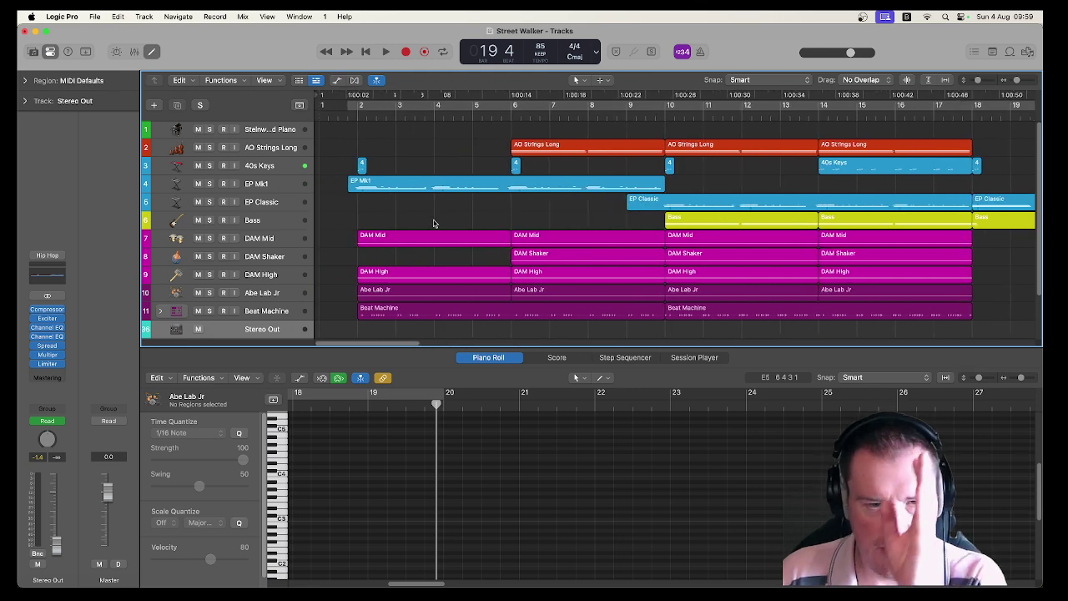
{"action": "left_click", "coordinate": [357, 109]}
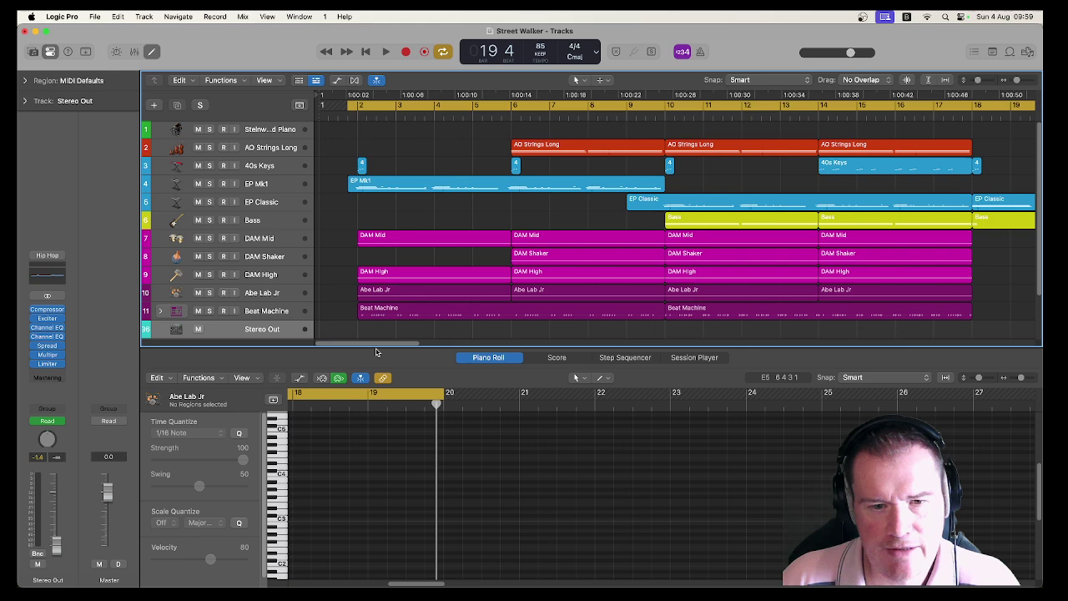
Step: Select the AO Strings Long track so its three regions' notes show in the Piano Roll
{"action": "scroll", "coordinate": [343, 236], "scroll_direction": "down", "scroll_amount": 1}
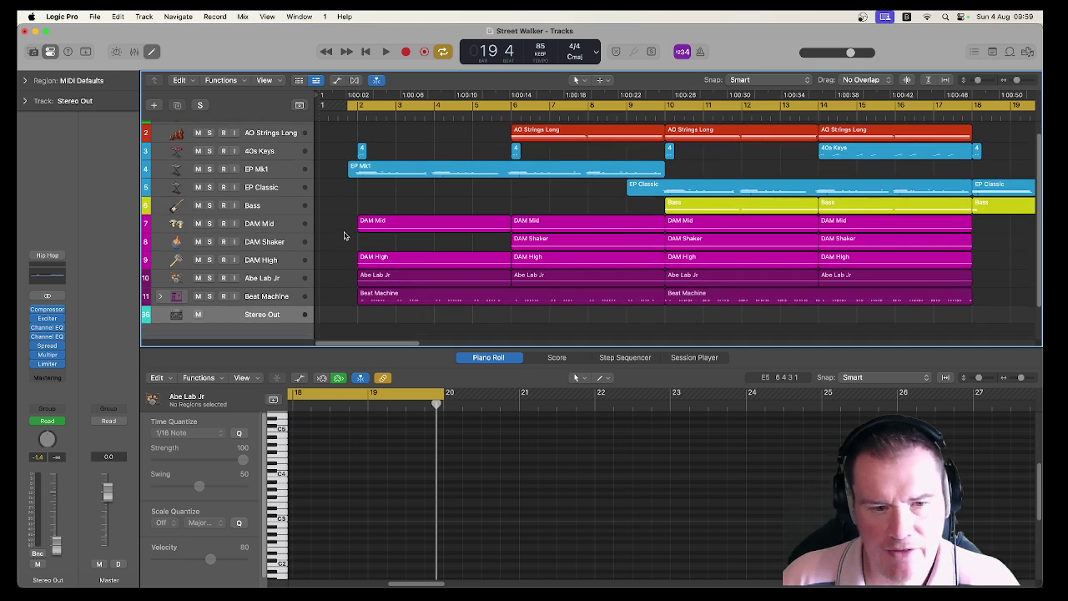
{"action": "scroll", "coordinate": [342, 234], "scroll_direction": "up", "scroll_amount": 1}
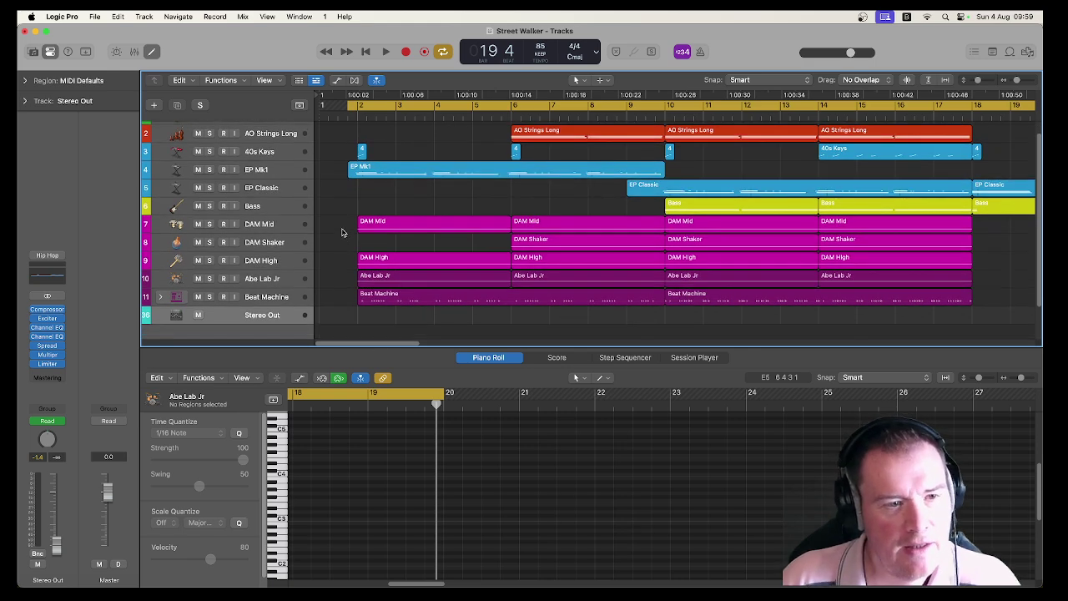
{"action": "scroll", "coordinate": [342, 233], "scroll_direction": "up", "scroll_amount": 1}
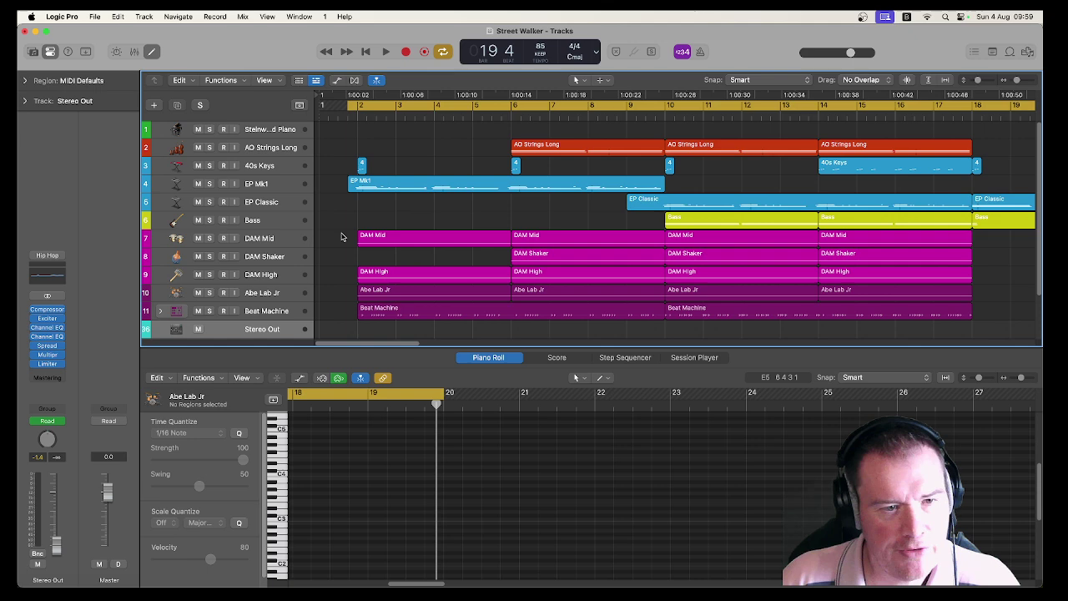
{"action": "left_click", "coordinate": [273, 132]}
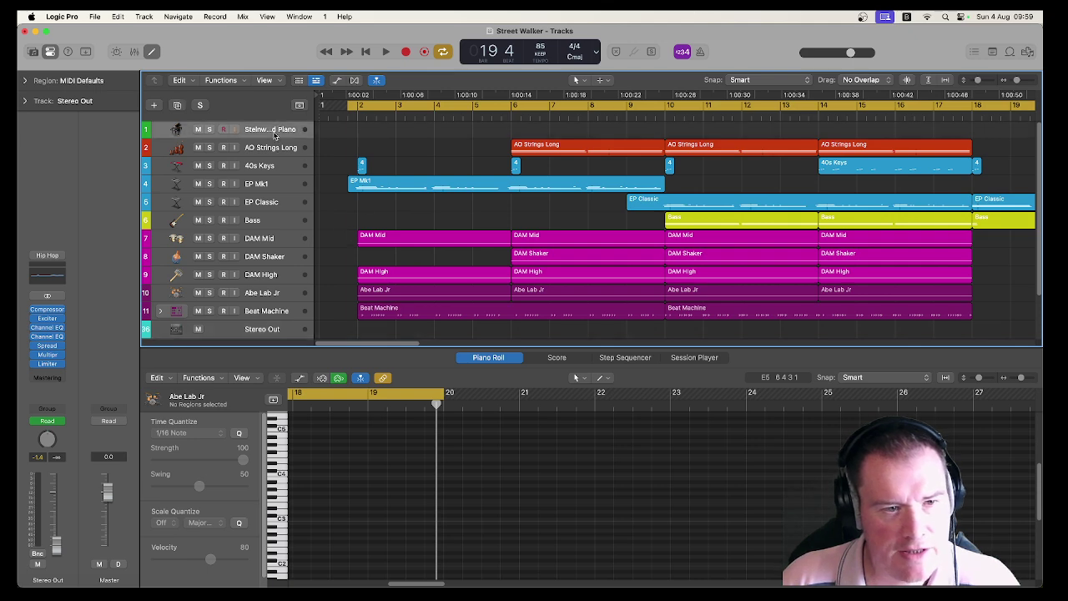
{"action": "left_click", "coordinate": [276, 149]}
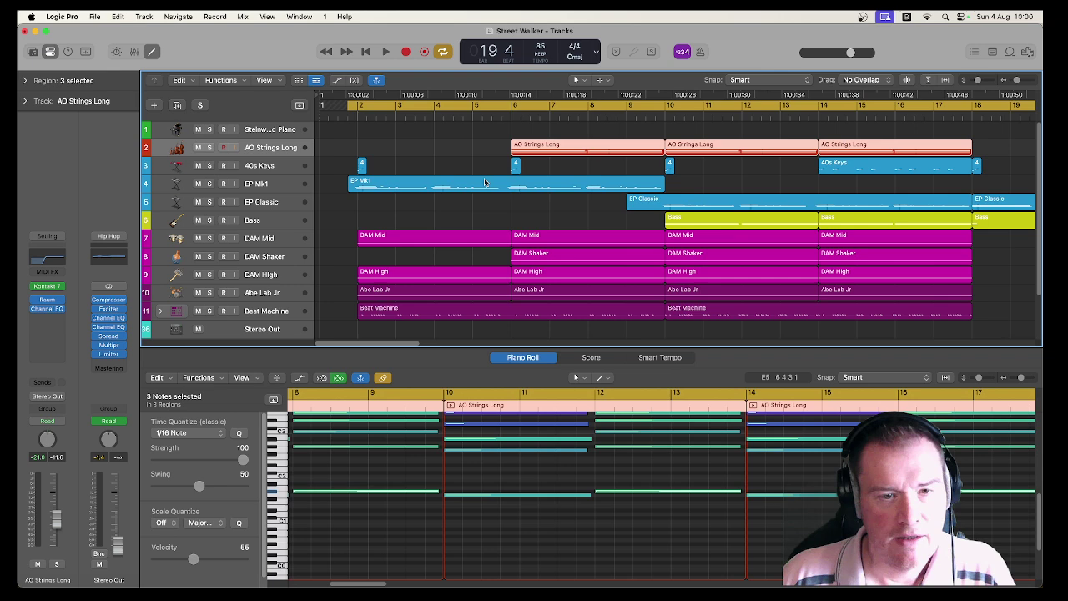
Step: Move the playhead to bars 6, 10 and 14 in turn, then back to bar 5
{"action": "left_click", "coordinate": [515, 116]}
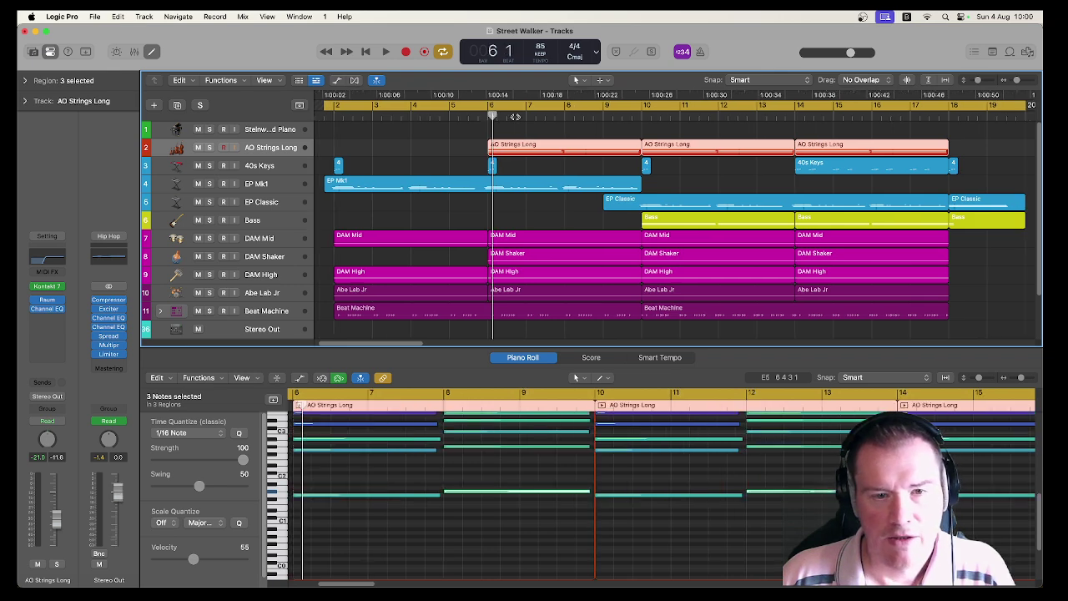
{"action": "left_click", "coordinate": [485, 117]}
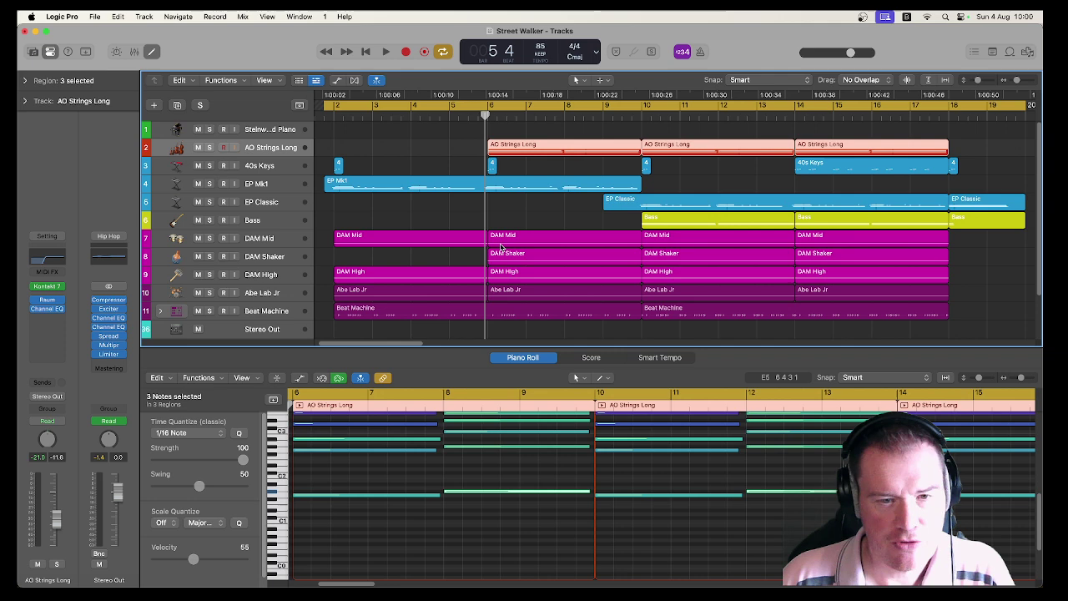
{"action": "left_click", "coordinate": [640, 115]}
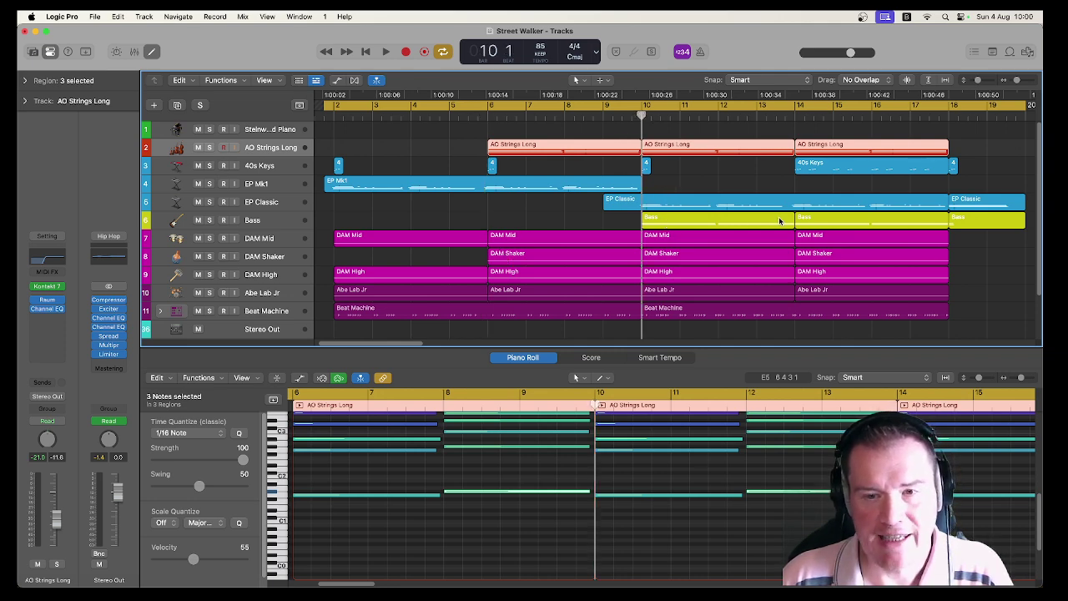
{"action": "left_click", "coordinate": [796, 115]}
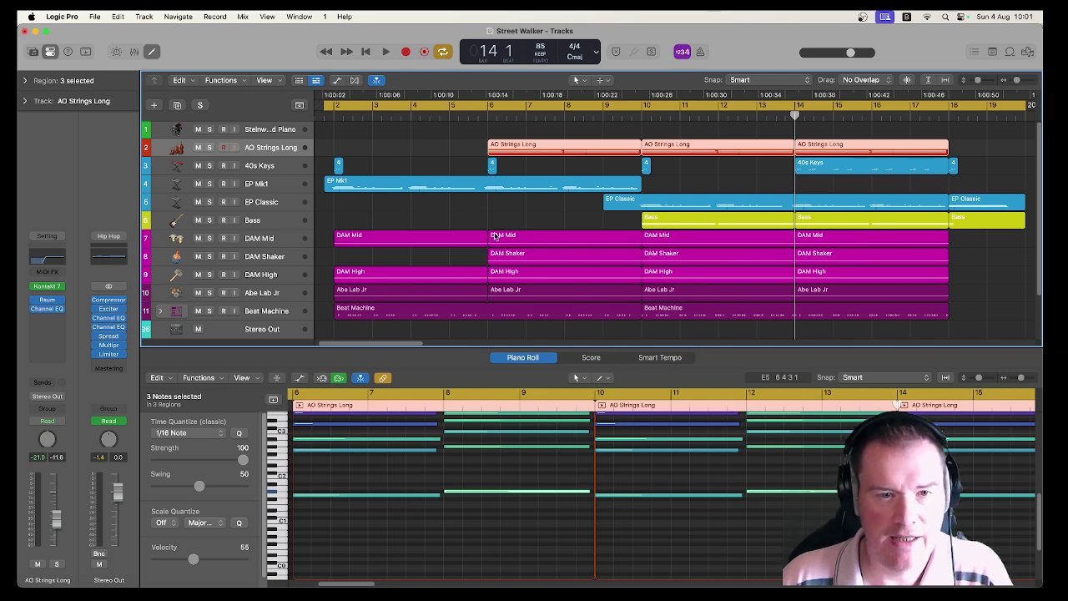
{"action": "left_click", "coordinate": [483, 109]}
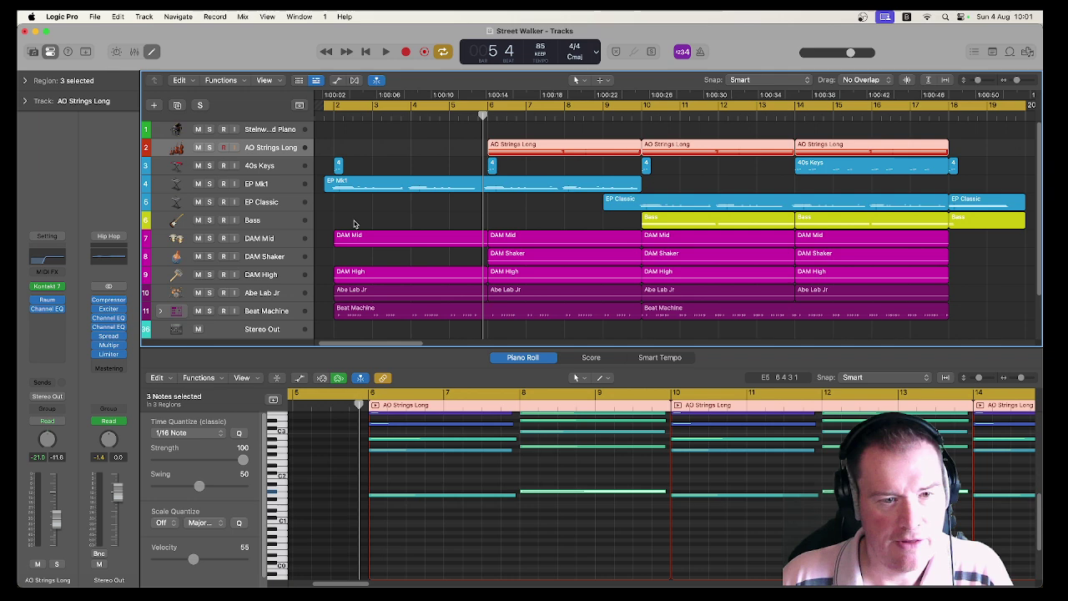
Step: Solo the DAM Mid track and play it briefly on its own
{"action": "left_click", "coordinate": [274, 187]}
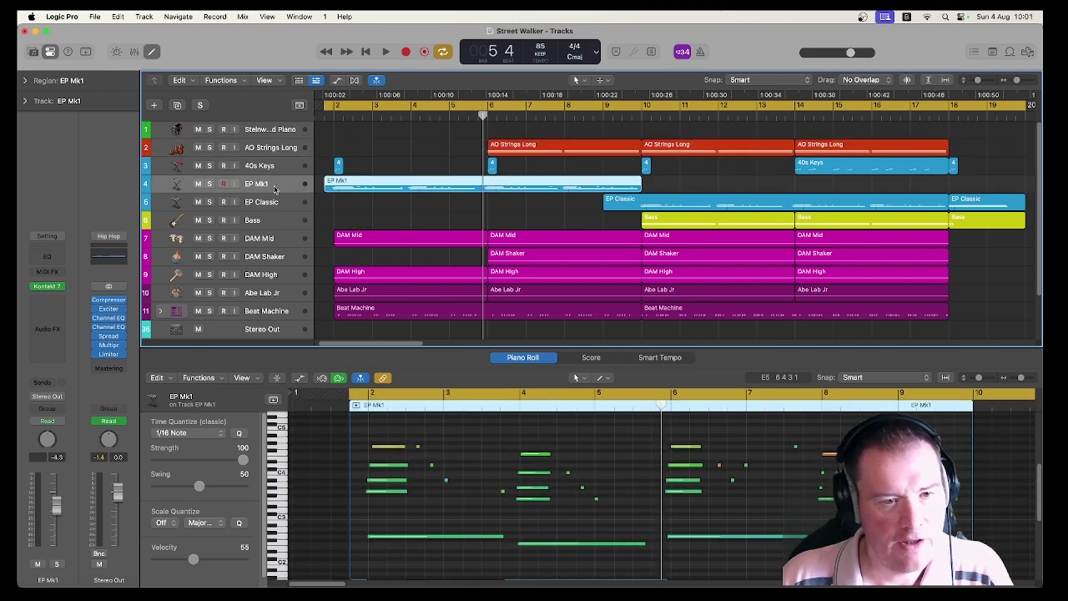
{"action": "left_click", "coordinate": [288, 246]}
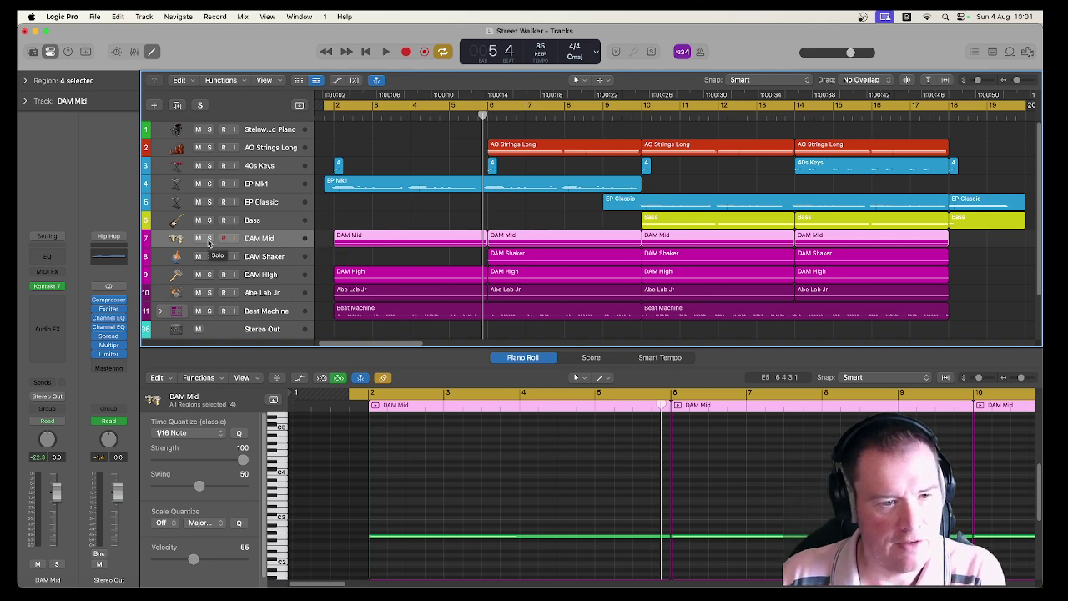
{"action": "left_click", "coordinate": [209, 238]}
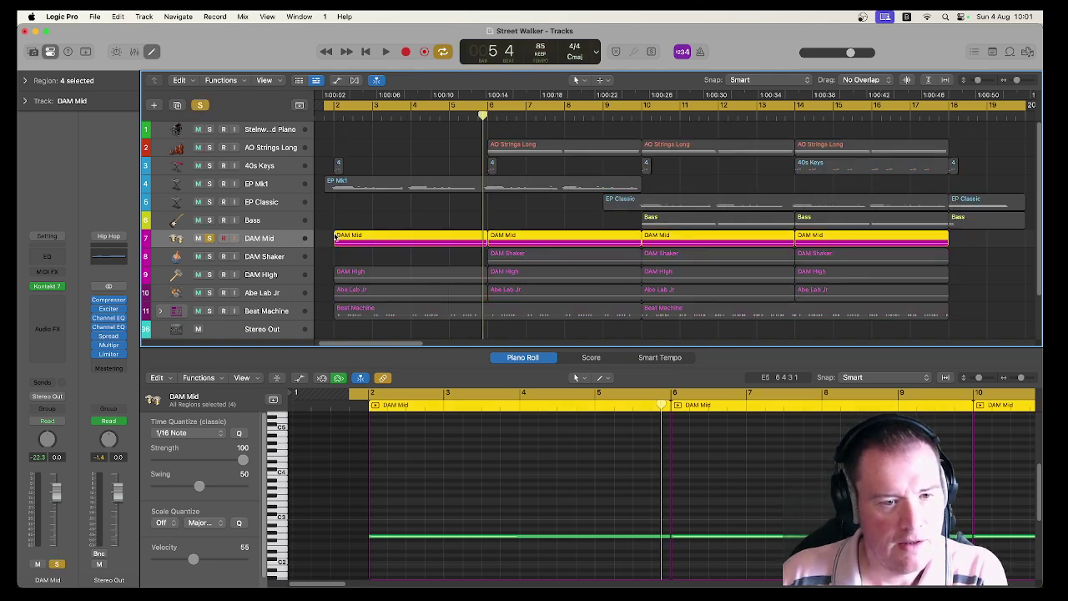
{"action": "key", "text": "space"}
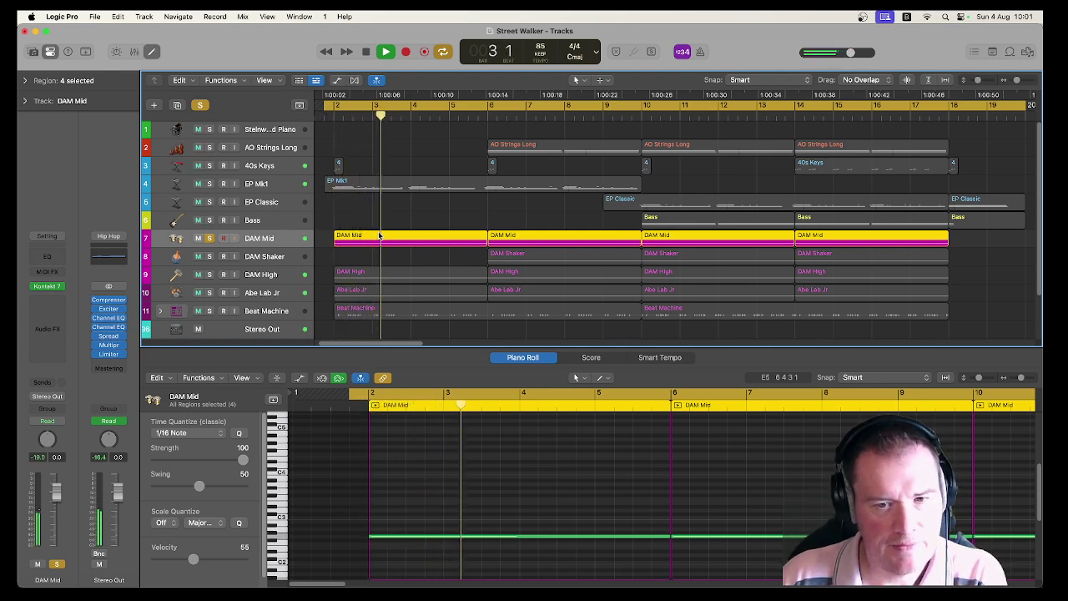
{"action": "key", "text": "space"}
Step: Swap the solo from DAM Mid to DAM High and play it alone
{"action": "left_click", "coordinate": [210, 276]}
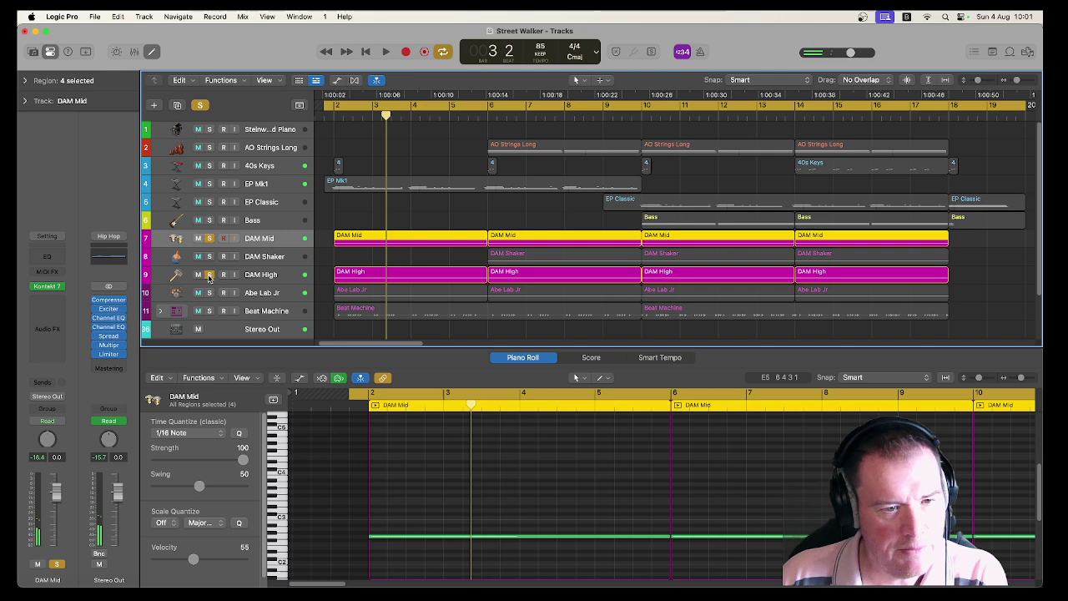
{"action": "left_click", "coordinate": [209, 239]}
{"action": "key", "text": "space"}
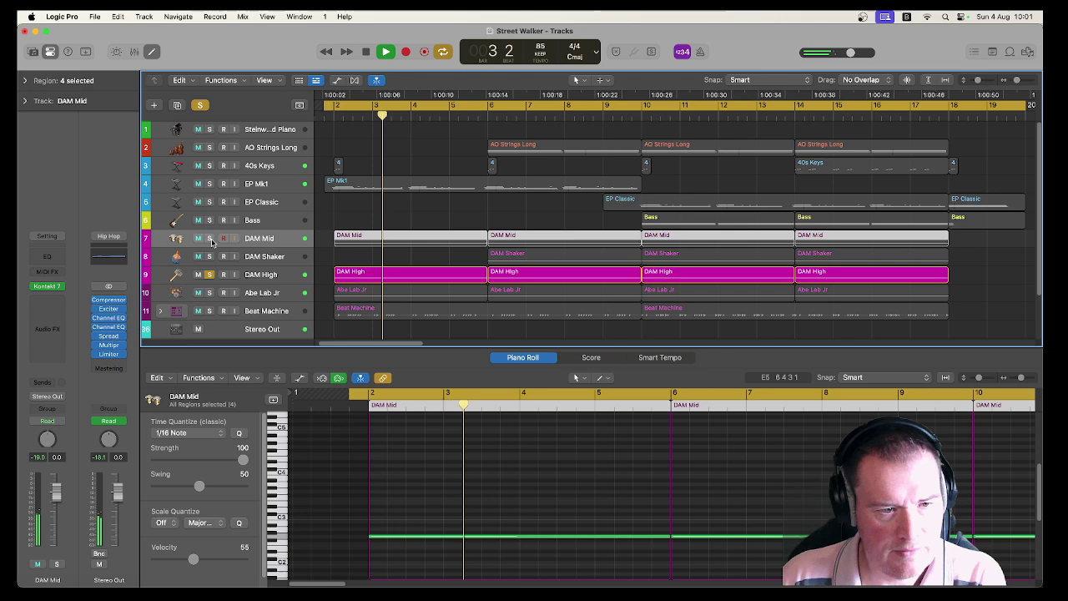
{"action": "key", "text": "space"}
Step: Solo only DAM Shaker, turn cycle off, and play it from bar 5 before stopping
{"action": "left_click", "coordinate": [210, 256]}
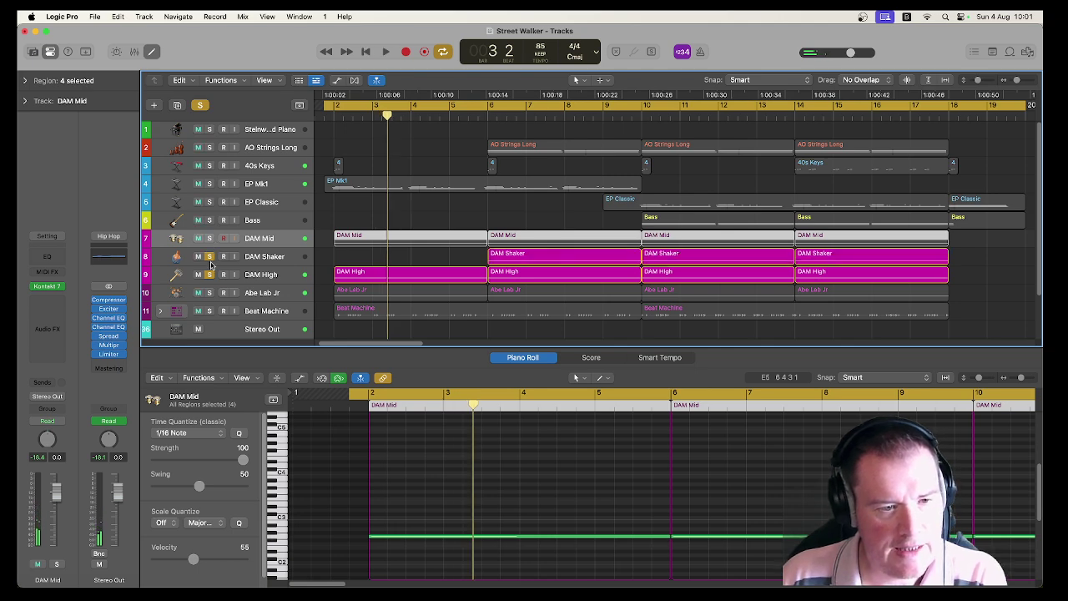
{"action": "left_click", "coordinate": [209, 274]}
{"action": "left_click", "coordinate": [451, 106]}
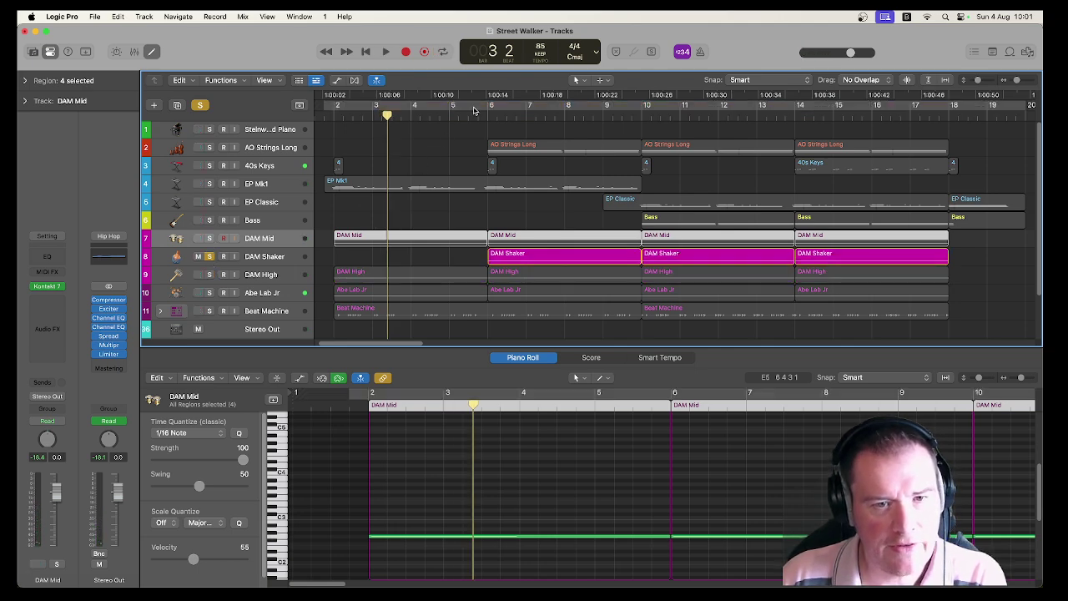
{"action": "left_click", "coordinate": [478, 112]}
{"action": "key", "text": "space"}
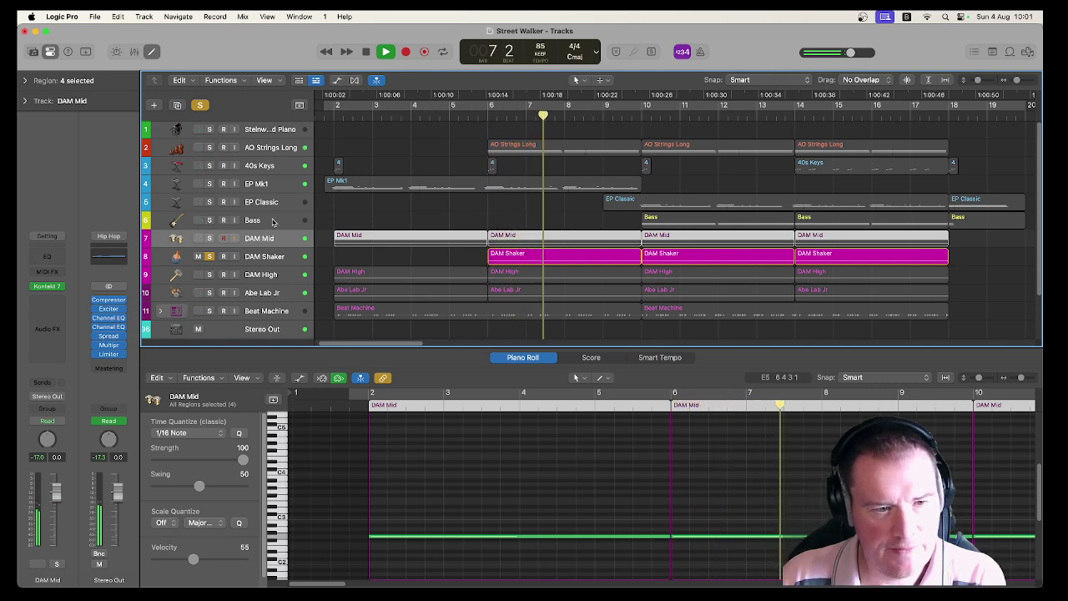
{"action": "left_click", "coordinate": [265, 274]}
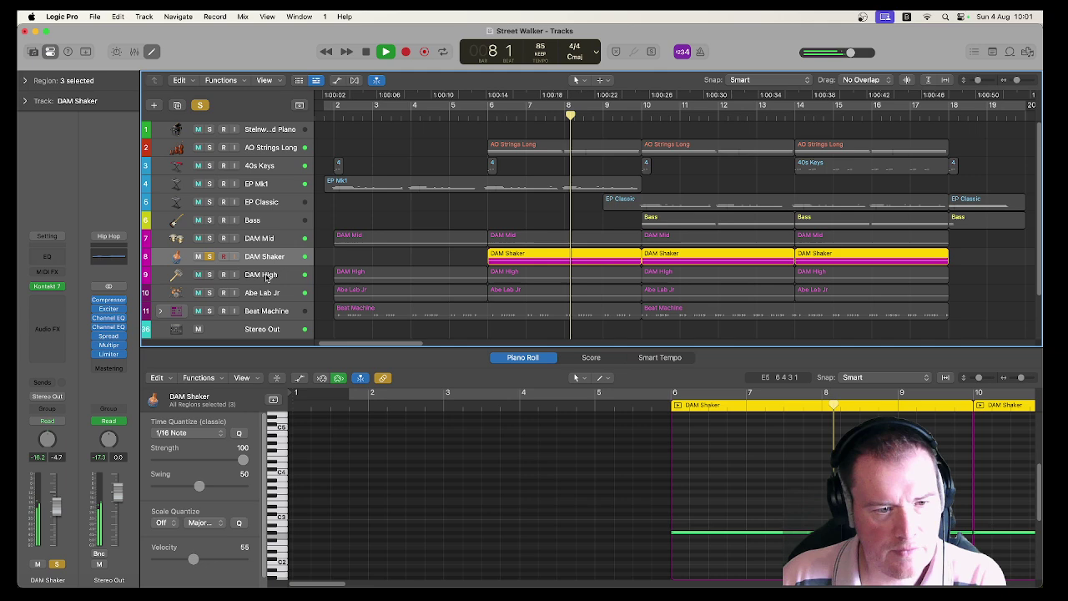
{"action": "key", "text": "space"}
Step: Unsolo DAM Shaker so all tracks play again
{"action": "left_click", "coordinate": [269, 239]}
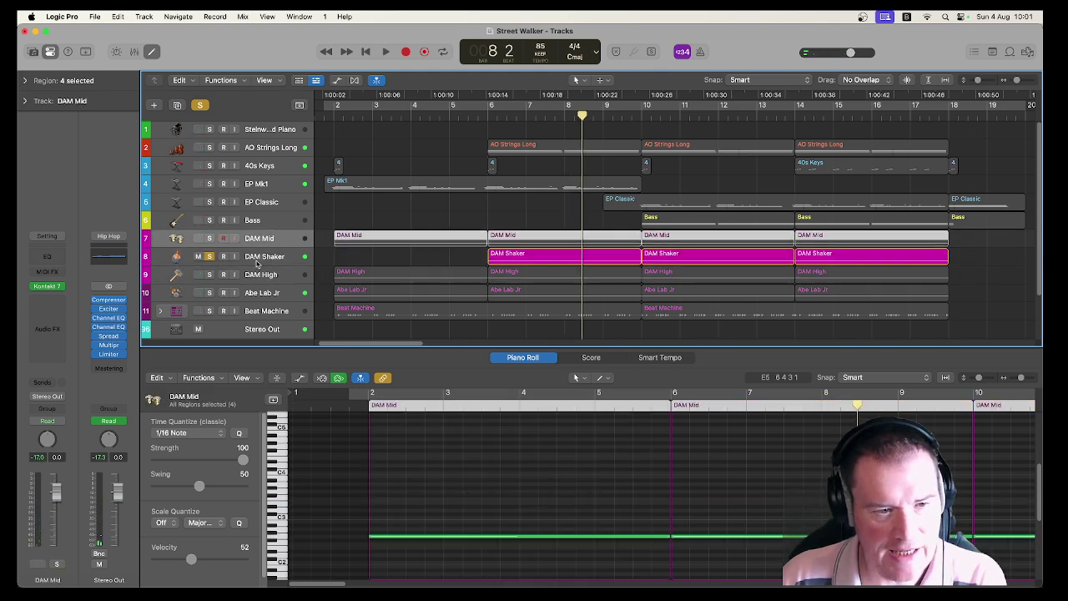
{"action": "left_click", "coordinate": [256, 258]}
{"action": "left_click", "coordinate": [208, 257]}
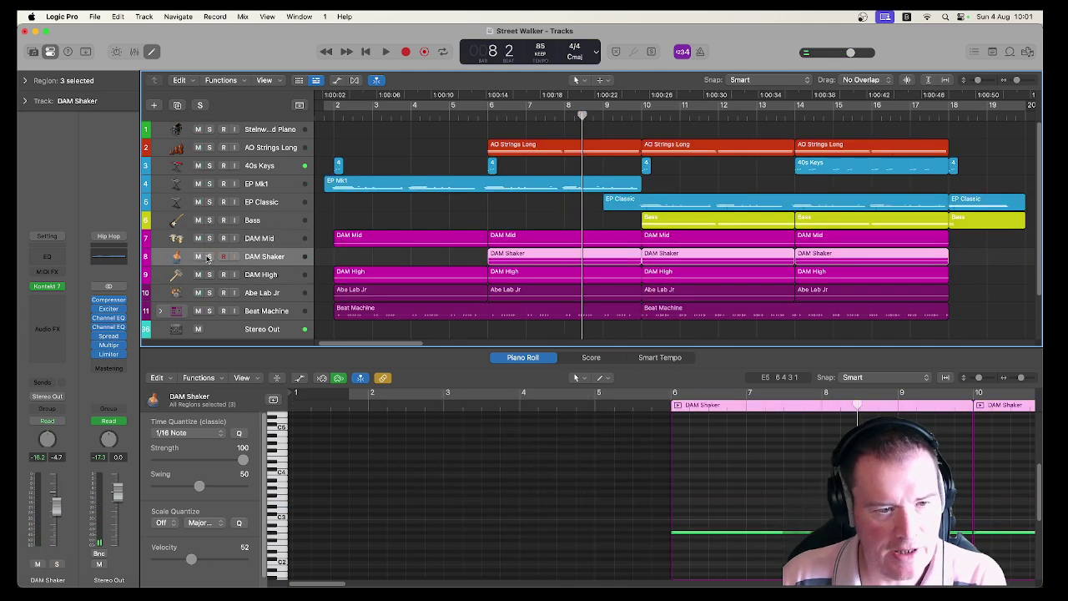
Step: Click through the DAM tracks, toggle track lane height, and select Abe Lab Jr
{"action": "left_click", "coordinate": [274, 242]}
{"action": "left_click", "coordinate": [264, 277]}
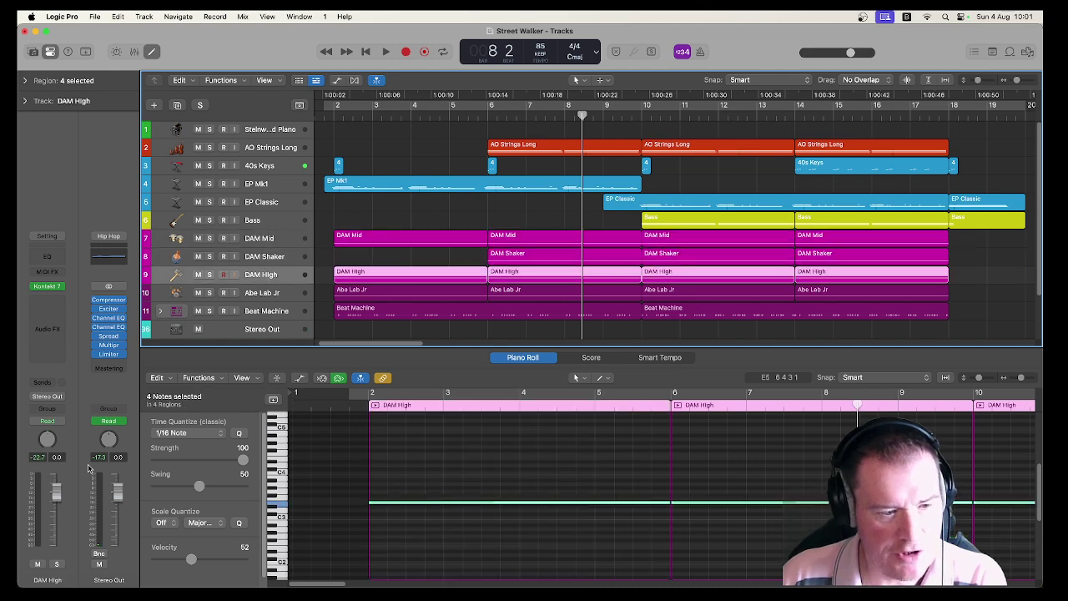
{"action": "left_click", "coordinate": [267, 244]}
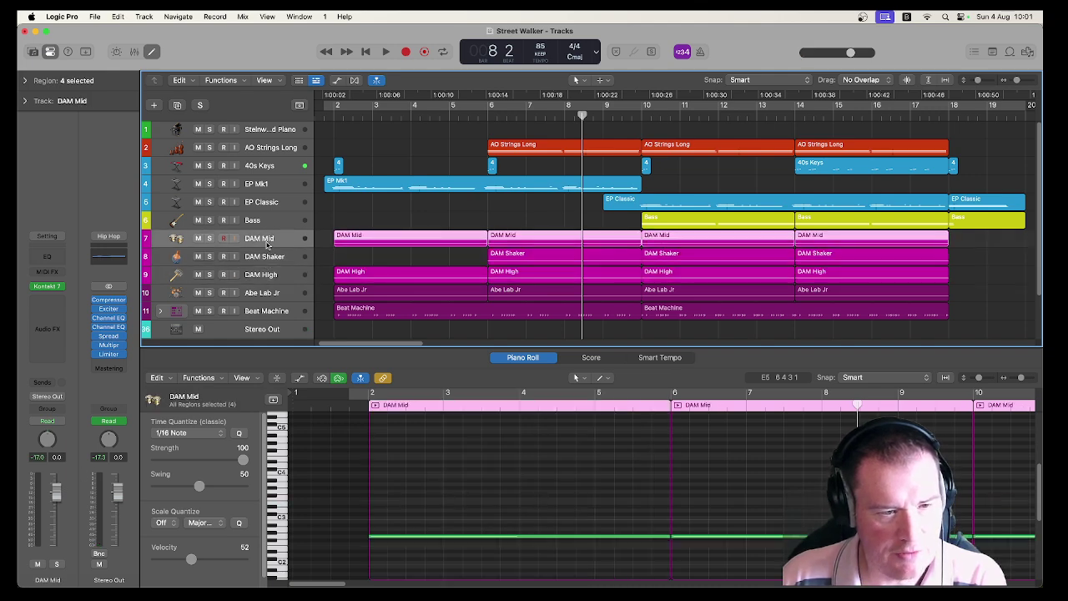
{"action": "left_click", "coordinate": [264, 259]}
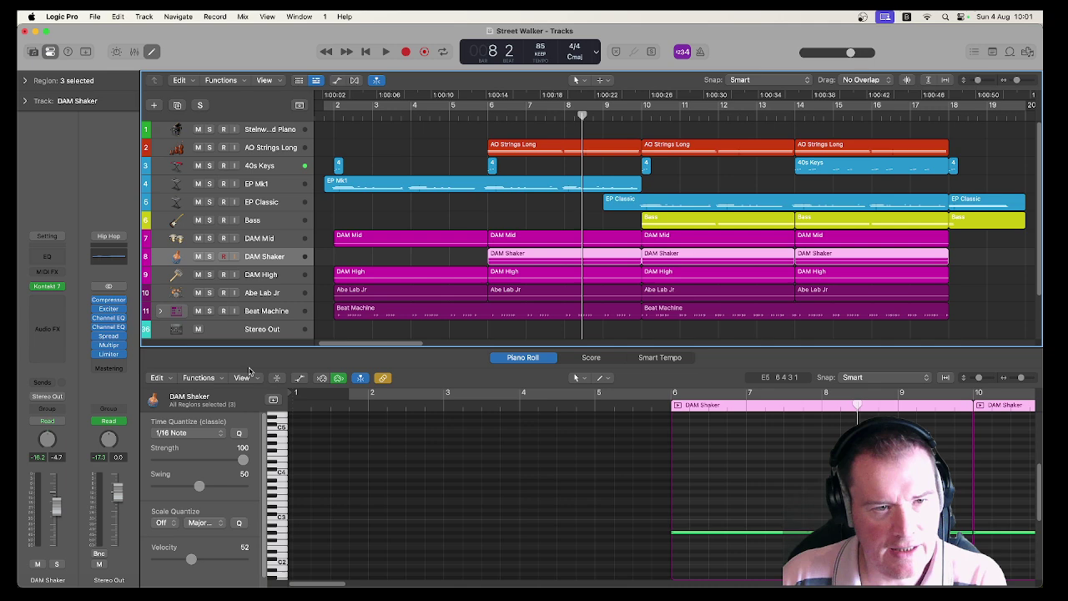
{"action": "left_click", "coordinate": [337, 80]}
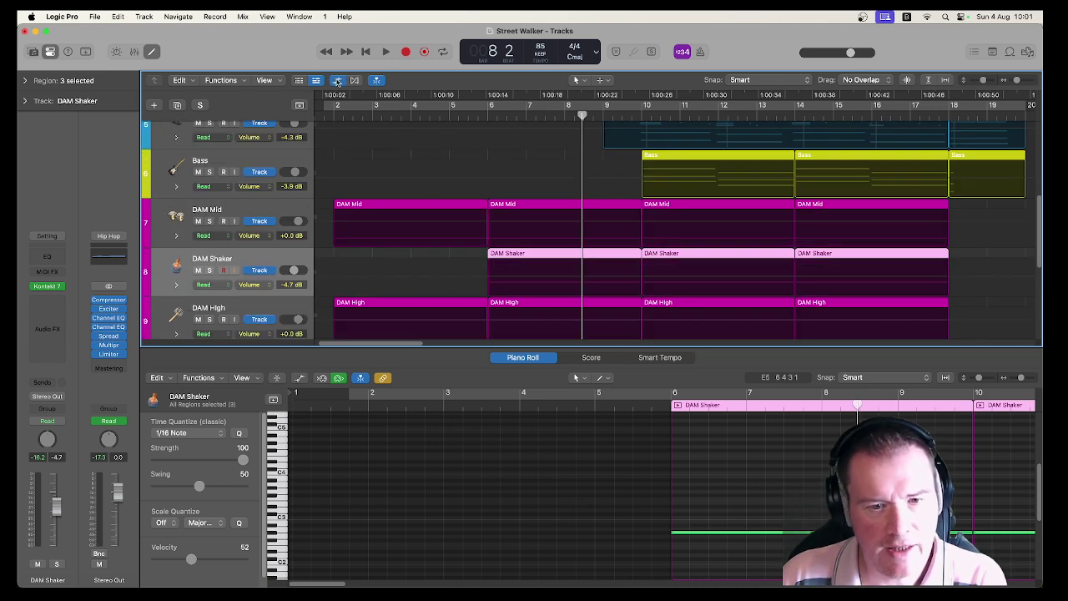
{"action": "left_click", "coordinate": [337, 81]}
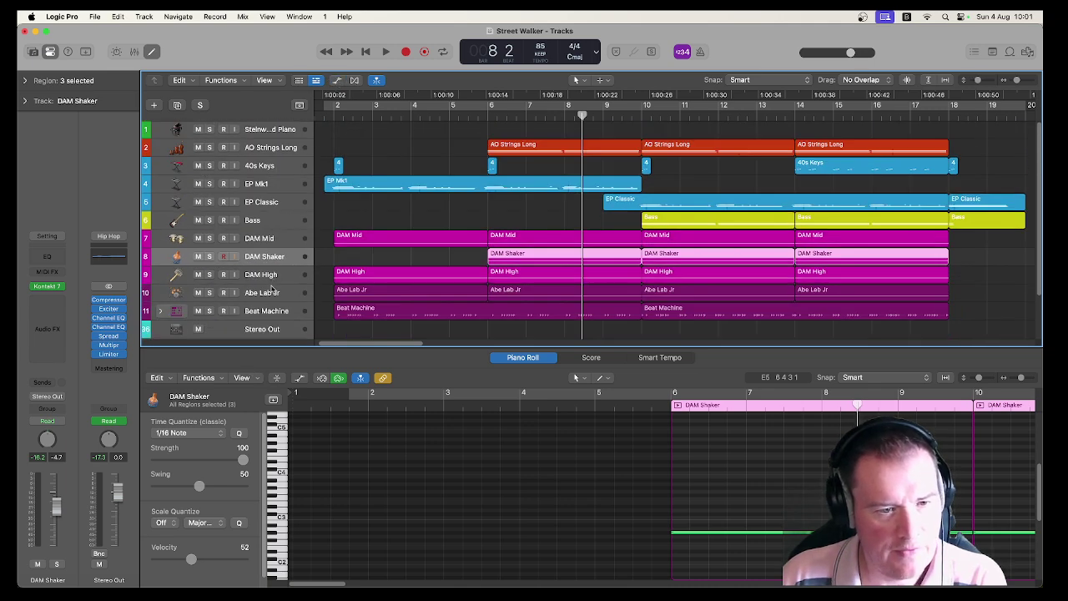
{"action": "left_click", "coordinate": [267, 292]}
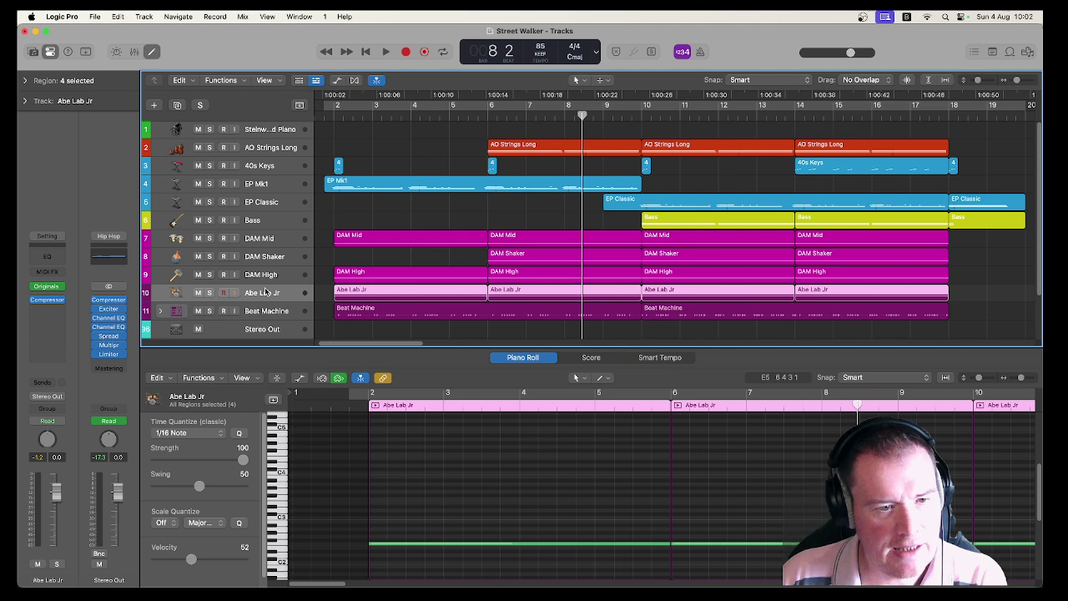
Step: Solo Abe Lab Jr and play it from the project start, then stop
{"action": "left_click", "coordinate": [209, 293]}
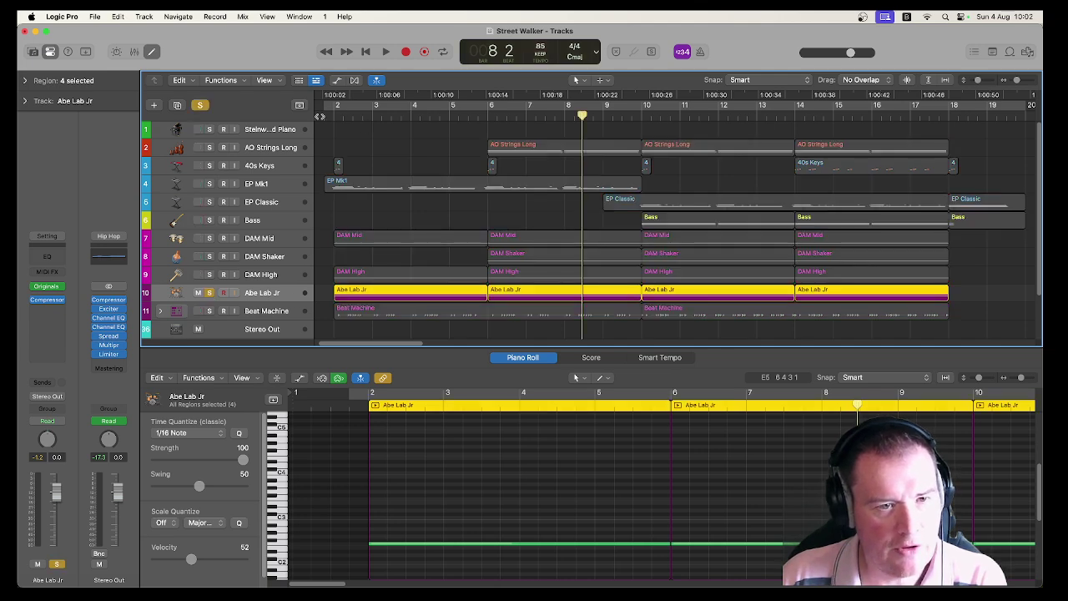
{"action": "left_click", "coordinate": [328, 116]}
{"action": "key", "text": "space"}
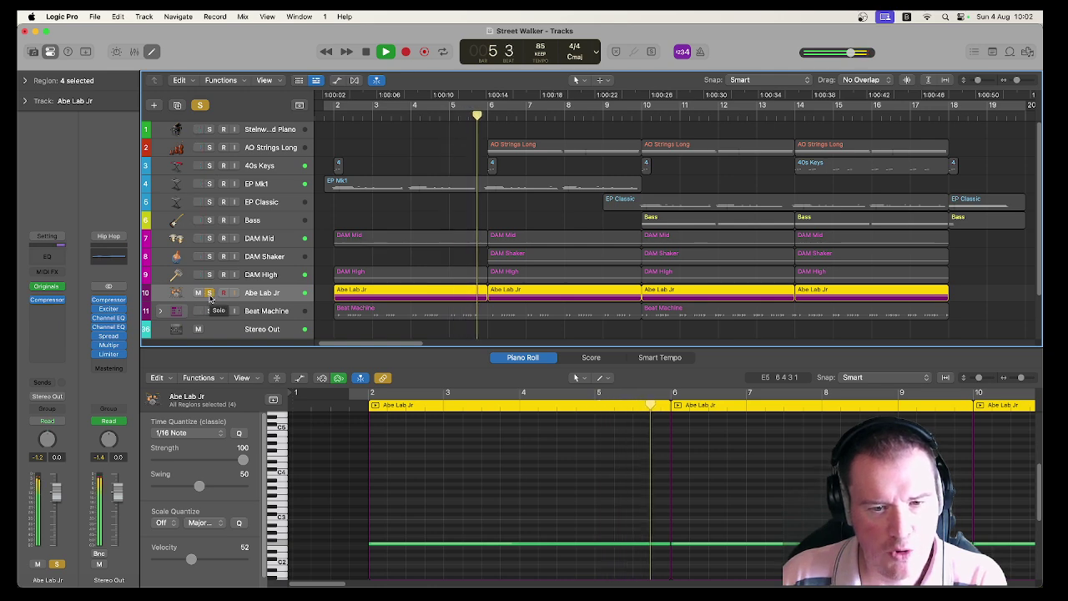
{"action": "key", "text": "space"}
Step: Move the solo to Beat Machine and open its regions in Session Player
{"action": "left_click", "coordinate": [209, 293]}
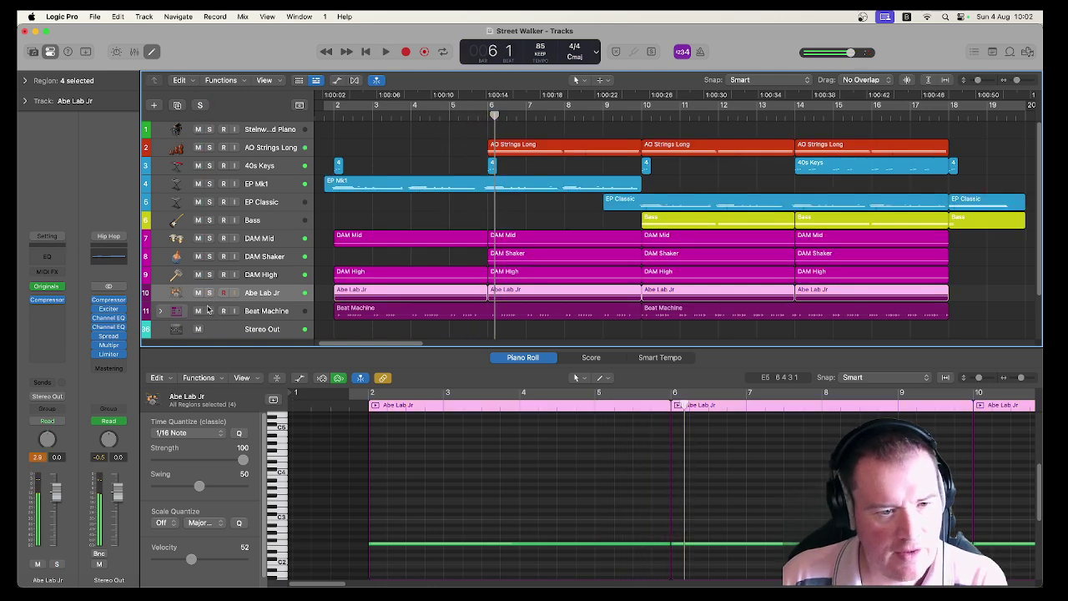
{"action": "left_click", "coordinate": [208, 310]}
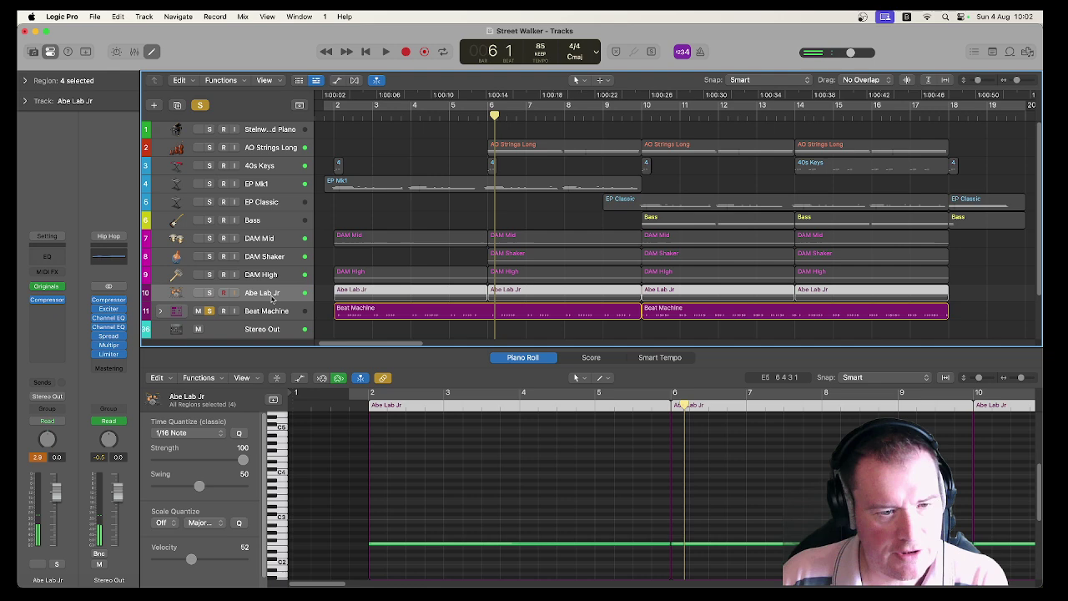
{"action": "left_click", "coordinate": [260, 312]}
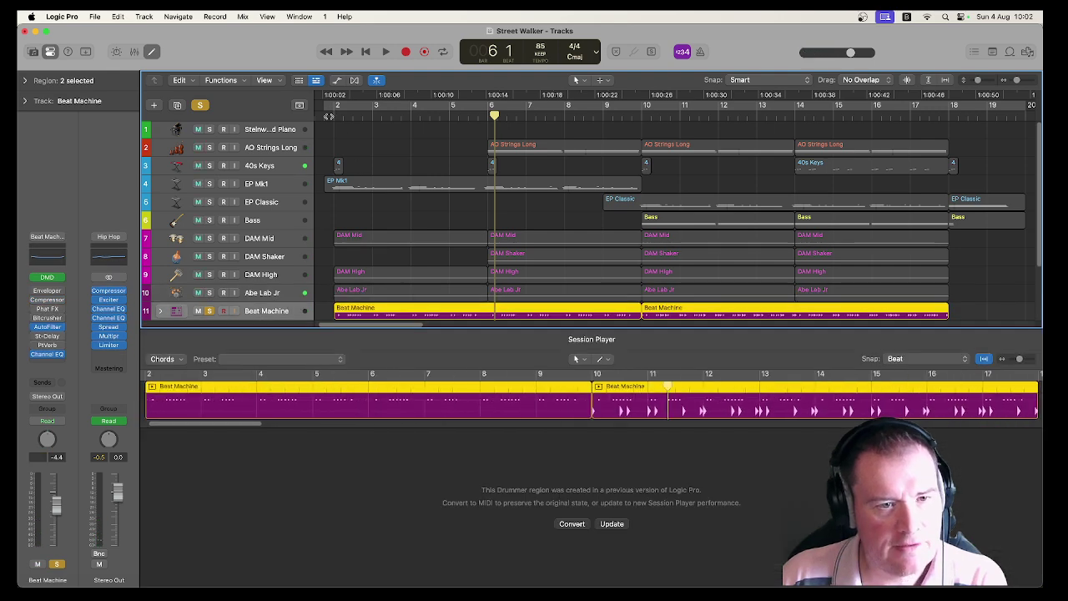
Step: Play Beat Machine from the start and bar 10, then solo DAM Mid through Beat Machine together
{"action": "key", "text": "Return"}
{"action": "key", "text": "space"}
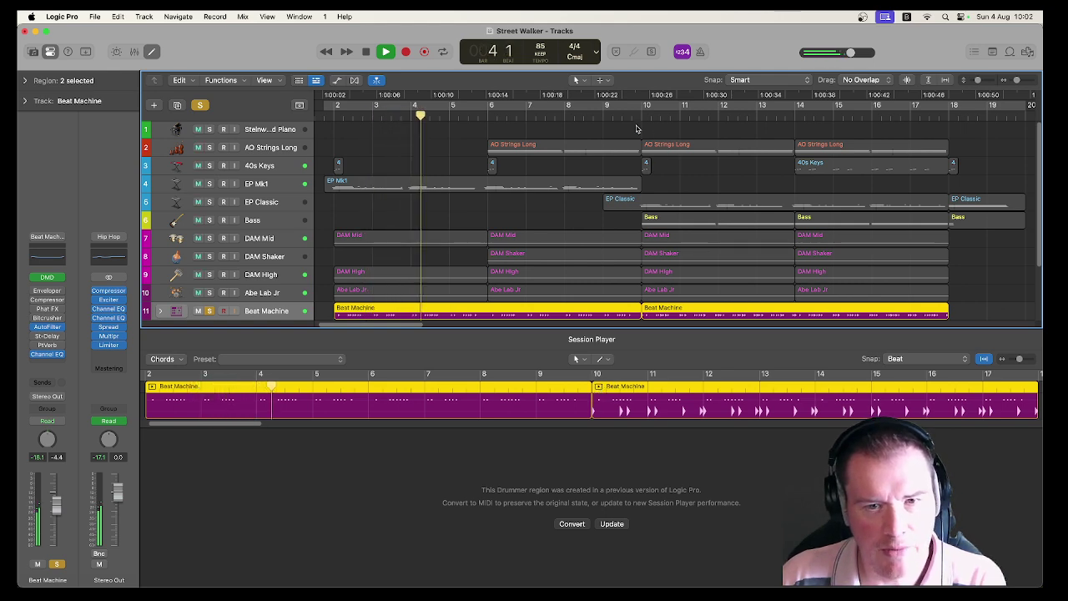
{"action": "left_click", "coordinate": [587, 385]}
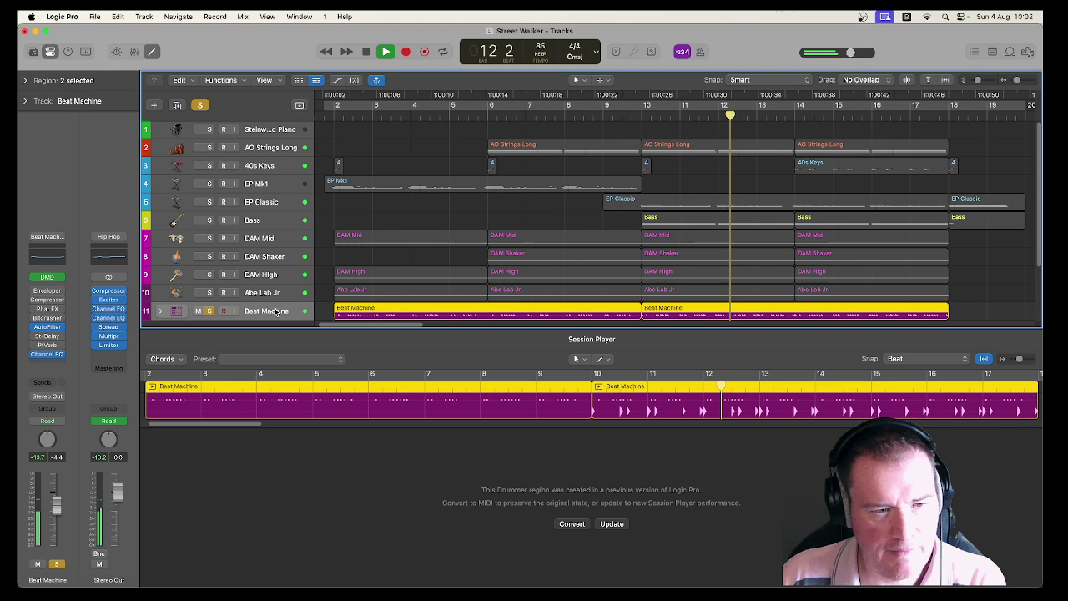
{"action": "key", "text": "space"}
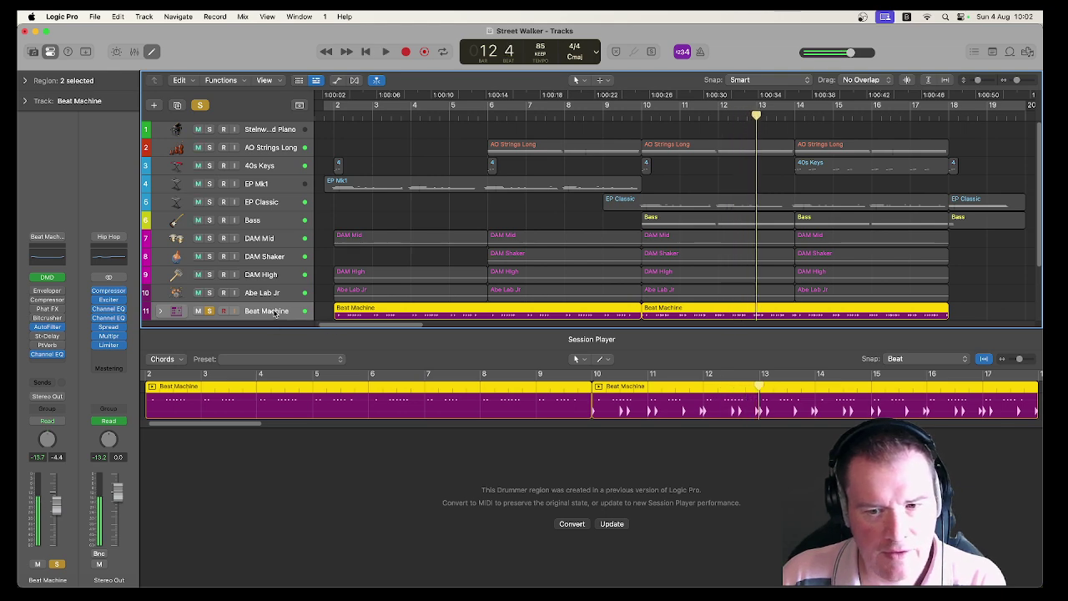
{"action": "left_click", "coordinate": [209, 310]}
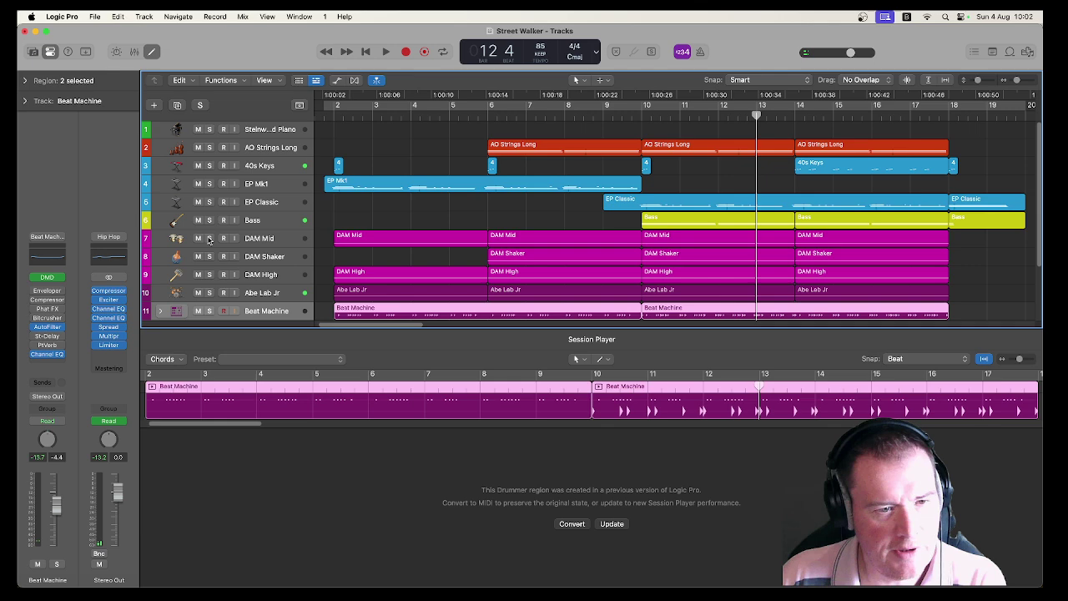
{"action": "left_click_drag", "start_coordinate": [210, 240], "coordinate": [218, 322]}
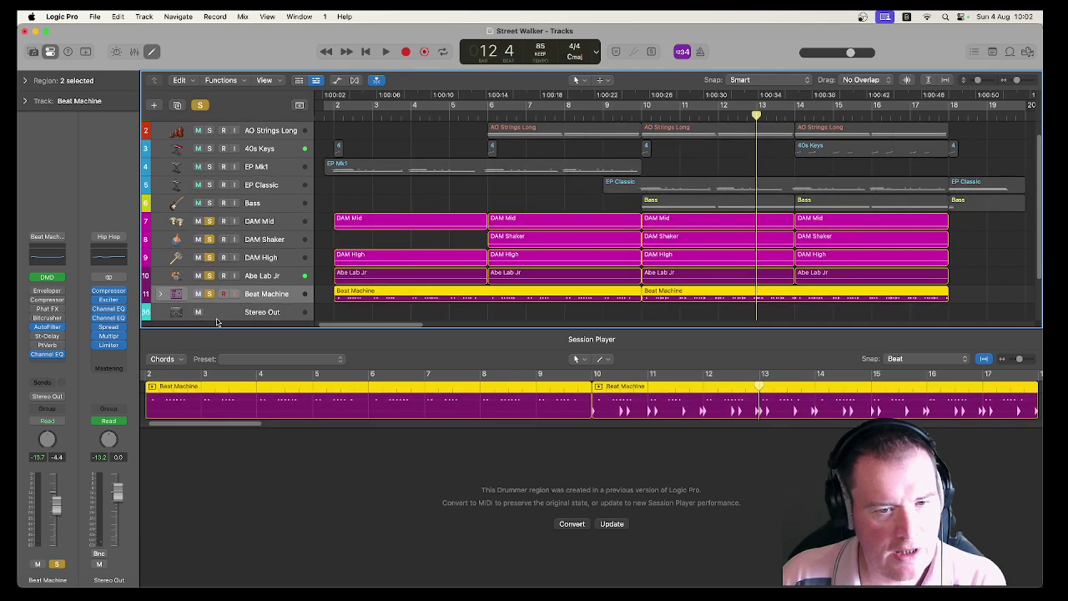
Step: Play the soloed percussion from just before bar 10, stop, then unsolo all percussion tracks
{"action": "left_click", "coordinate": [634, 114]}
{"action": "key", "text": "space"}
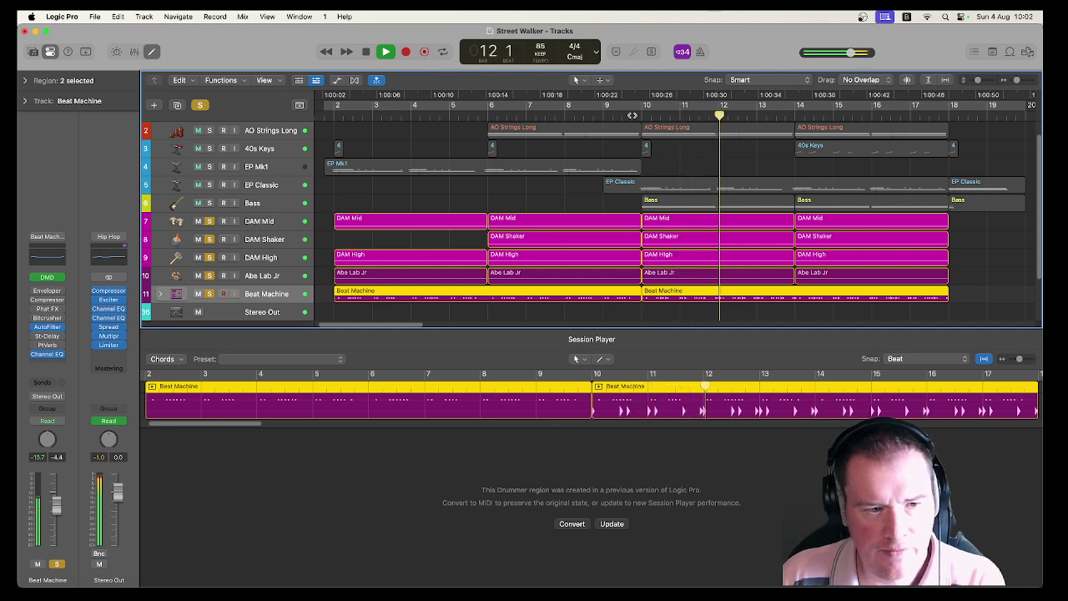
{"action": "key", "text": "space"}
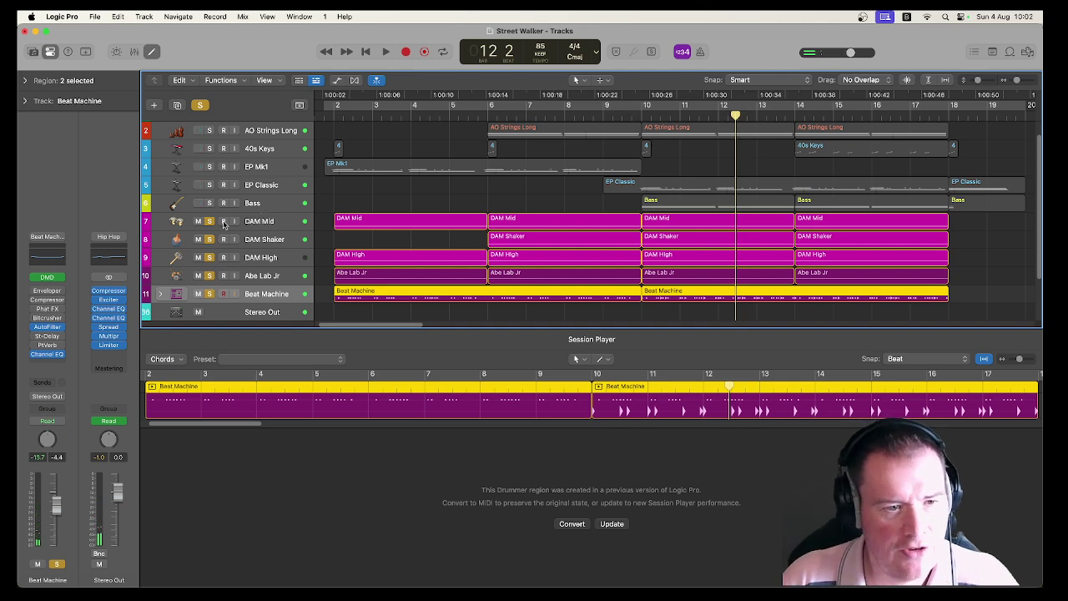
{"action": "left_click_drag", "start_coordinate": [211, 224], "coordinate": [207, 294]}
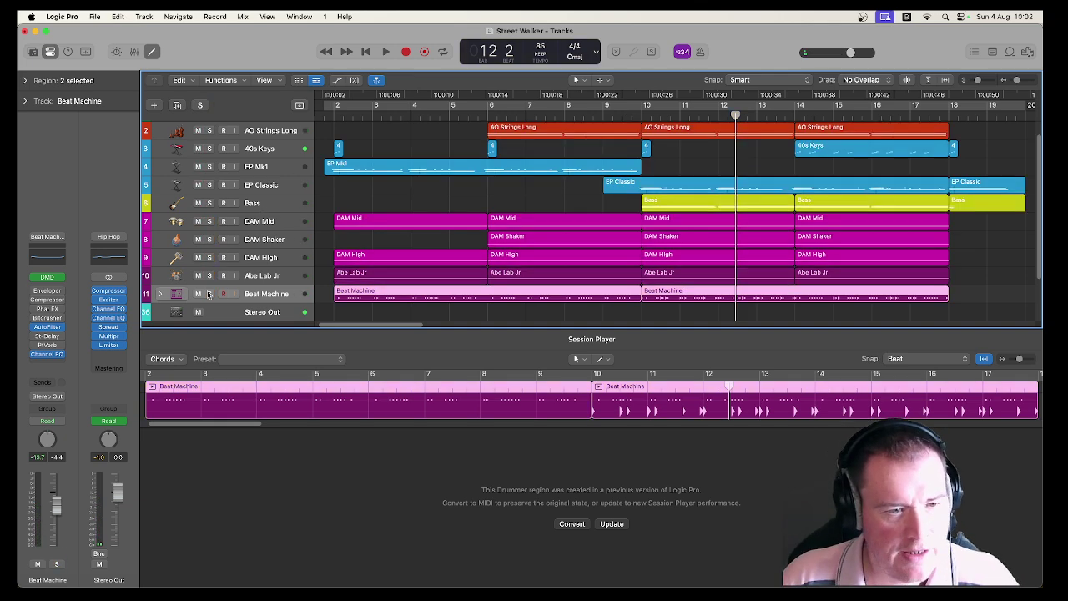
Step: Inspect the Stereo Spread plugin on the Stereo Out channel, then close its window
{"action": "left_click", "coordinate": [110, 329]}
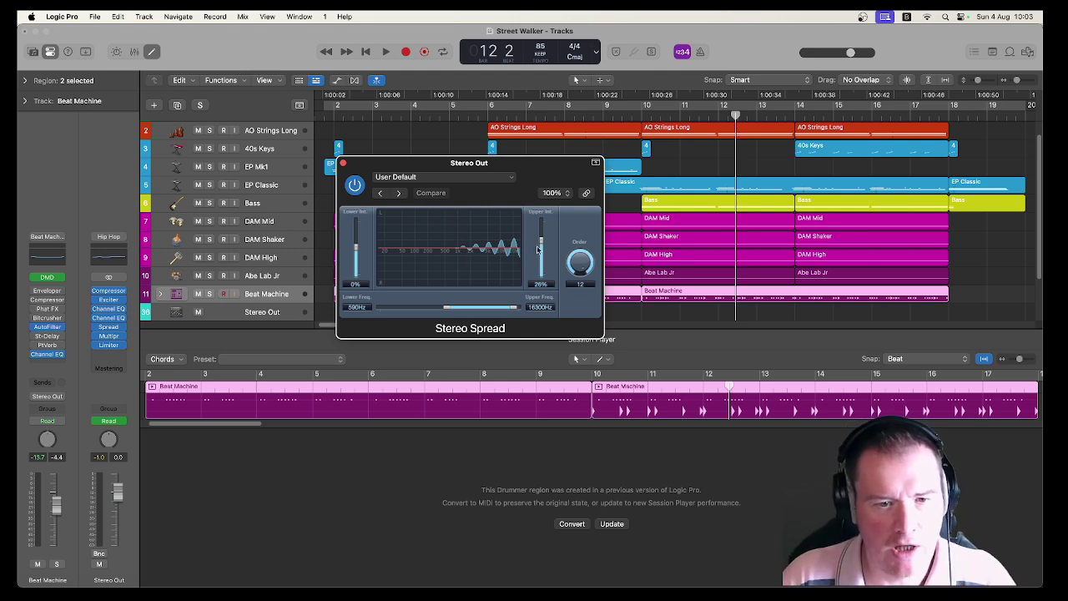
{"action": "left_click", "coordinate": [342, 164]}
Step: Check DAM Mid and Bass notes, then show EP Mk1's bars 2–9 notes with the playhead at bar 1
{"action": "left_click", "coordinate": [284, 221]}
{"action": "scroll", "coordinate": [284, 223], "scroll_direction": "up", "scroll_amount": 1}
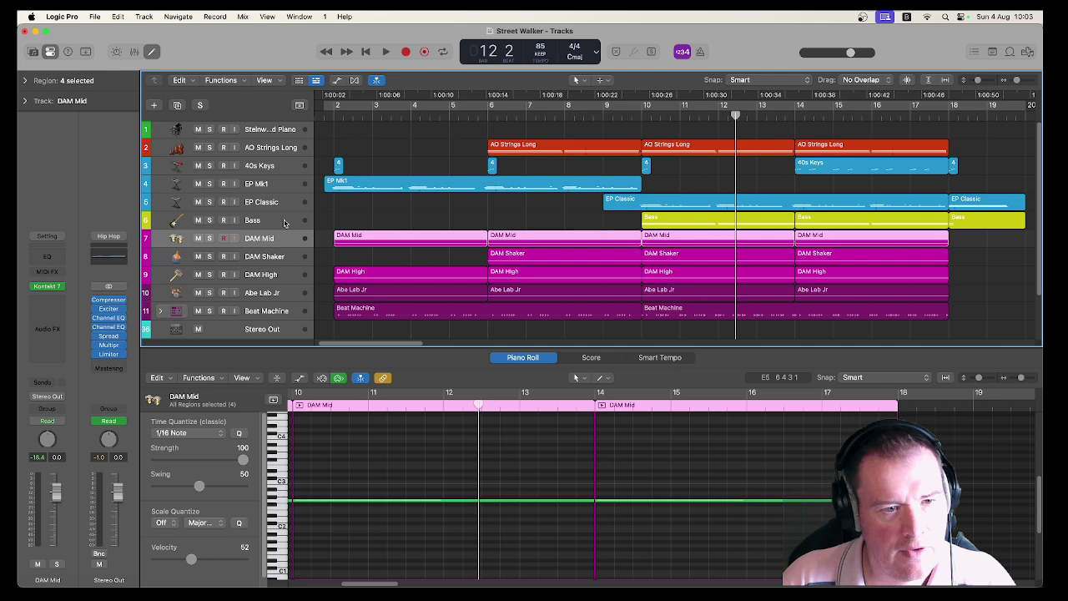
{"action": "left_click", "coordinate": [283, 223]}
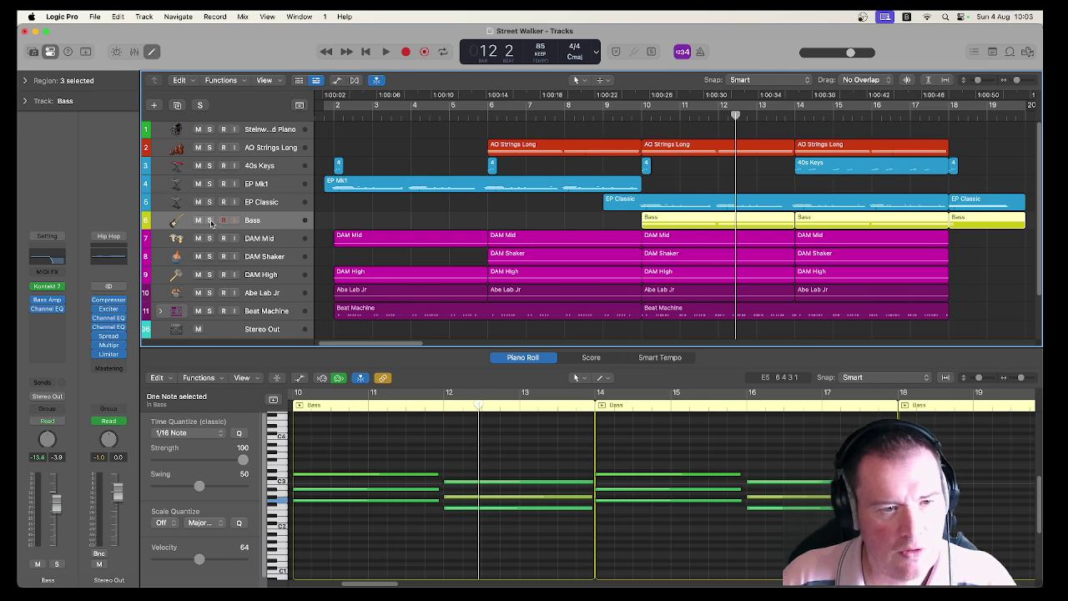
{"action": "left_click", "coordinate": [282, 189]}
{"action": "left_click", "coordinate": [328, 115]}
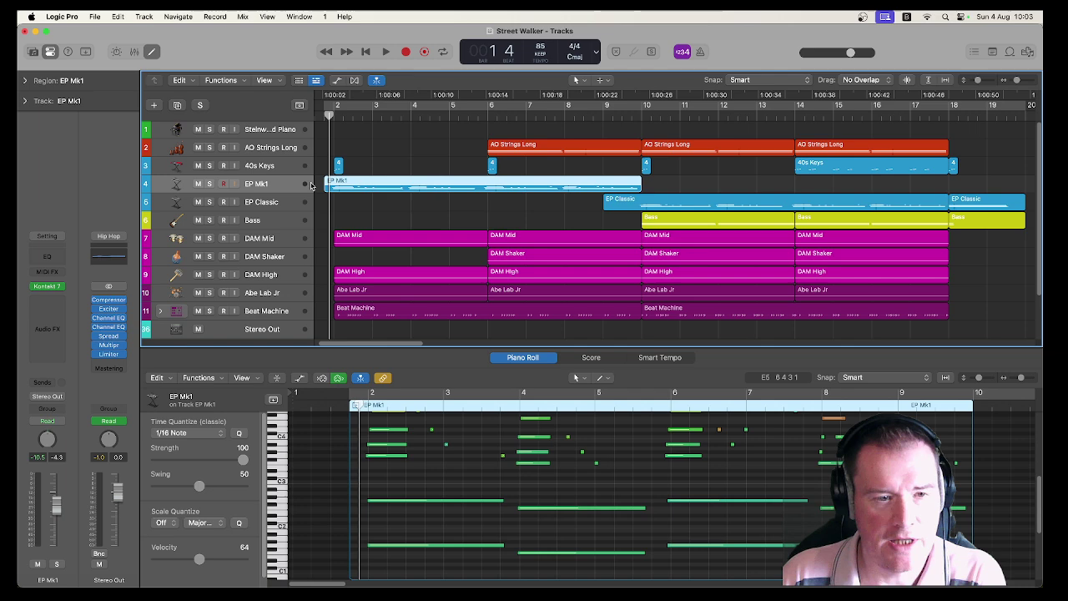
Step: Solo and play EP Mk1, selecting the Gm chord at bar 2 and Fm chord at bar 4
{"action": "left_click", "coordinate": [209, 183]}
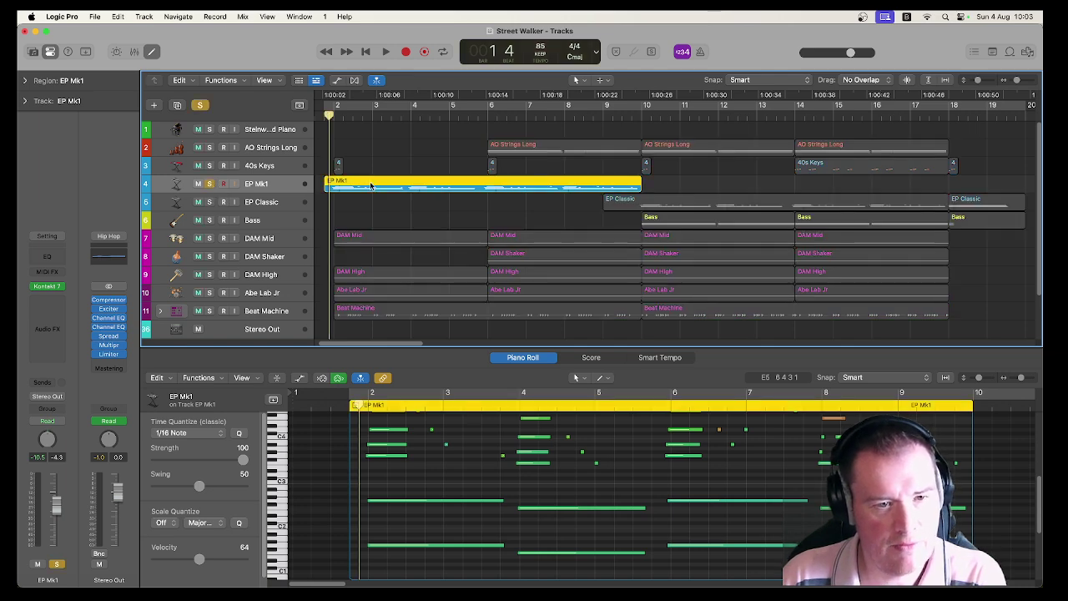
{"action": "key", "text": "space"}
{"action": "key", "text": "space"}
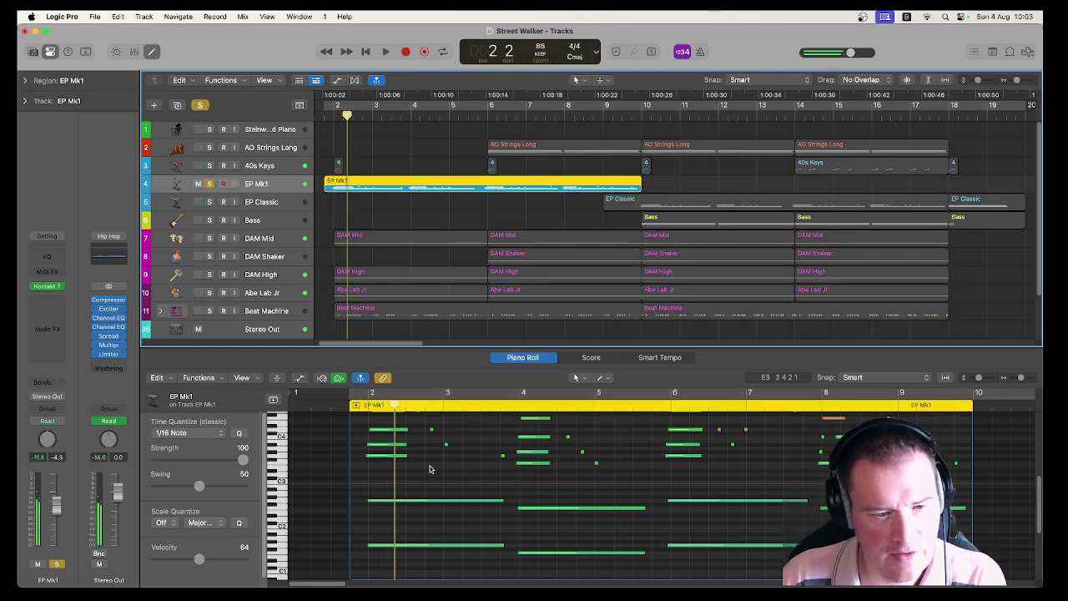
{"action": "scroll", "coordinate": [426, 469], "scroll_direction": "up", "scroll_amount": 1}
{"action": "left_click", "coordinate": [408, 484]}
{"action": "left_click_drag", "start_coordinate": [409, 484], "coordinate": [405, 529]}
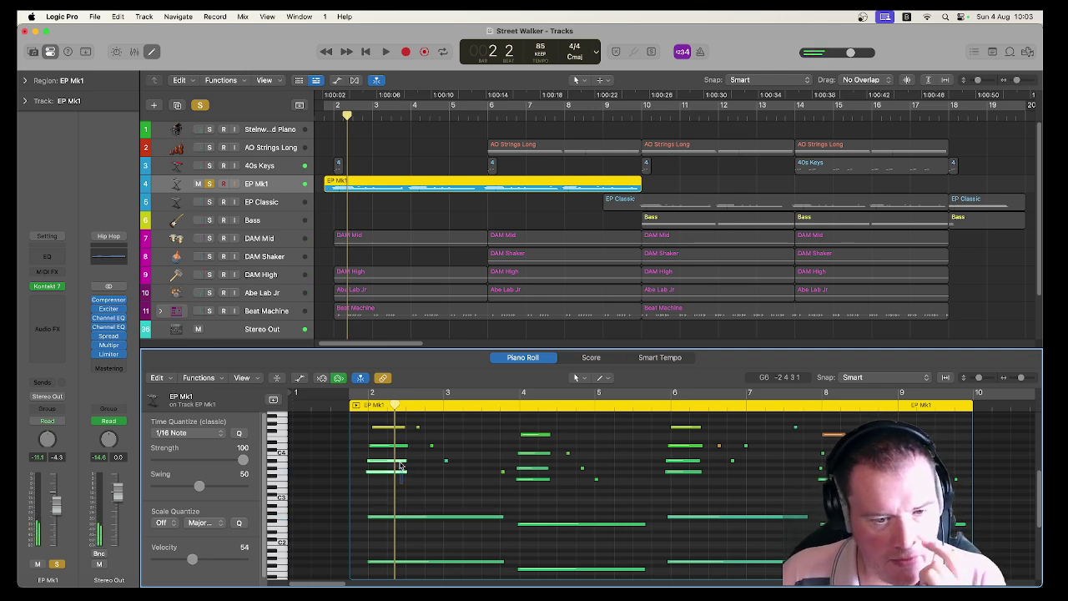
{"action": "left_click_drag", "start_coordinate": [388, 419], "coordinate": [388, 419]}
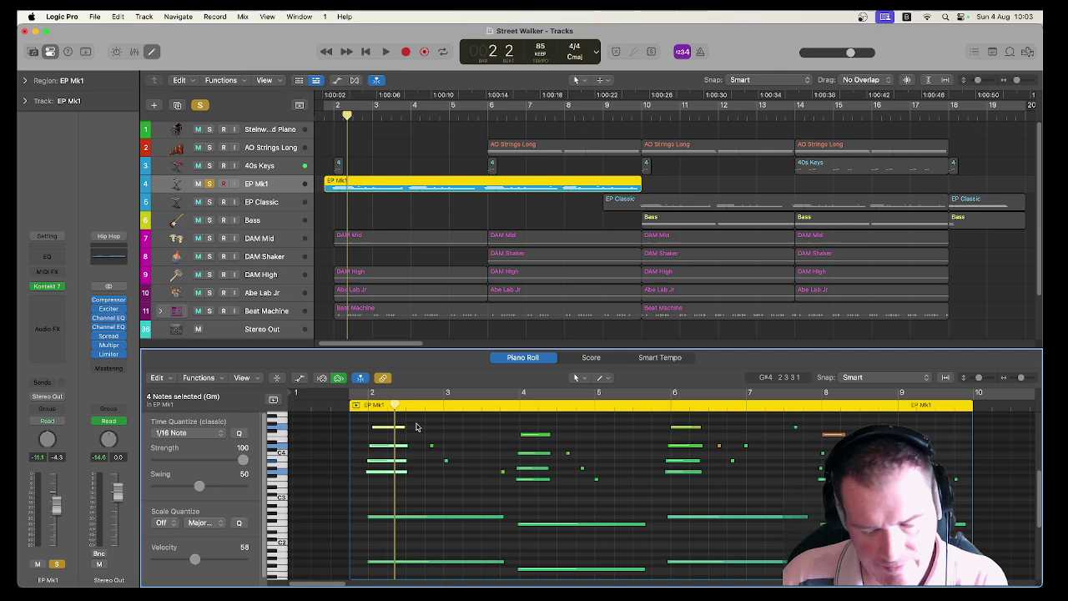
{"action": "left_click_drag", "start_coordinate": [534, 507], "coordinate": [534, 428]}
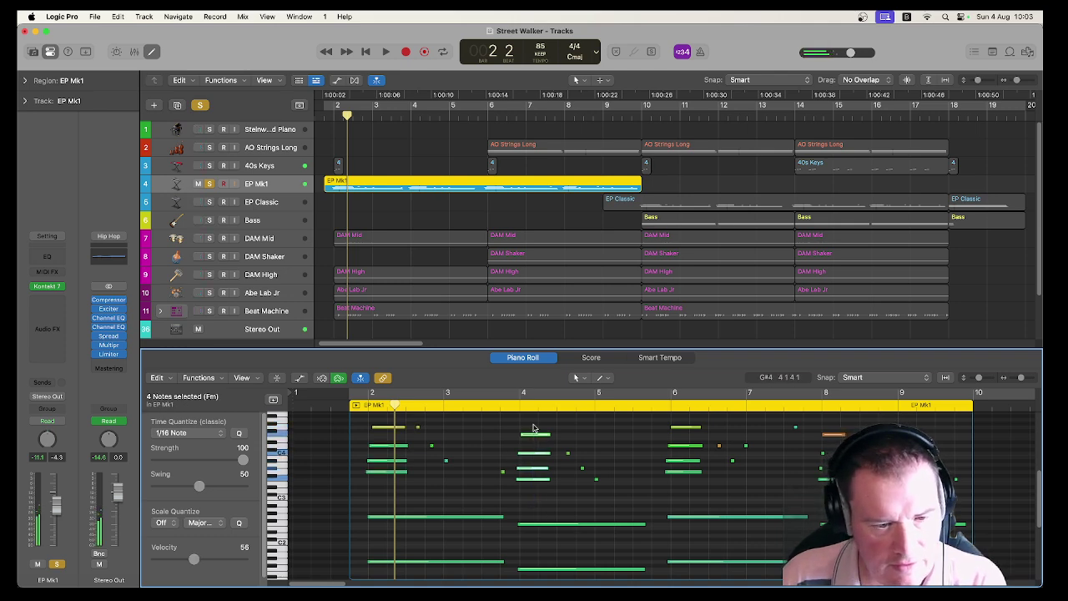
{"action": "left_click", "coordinate": [529, 522]}
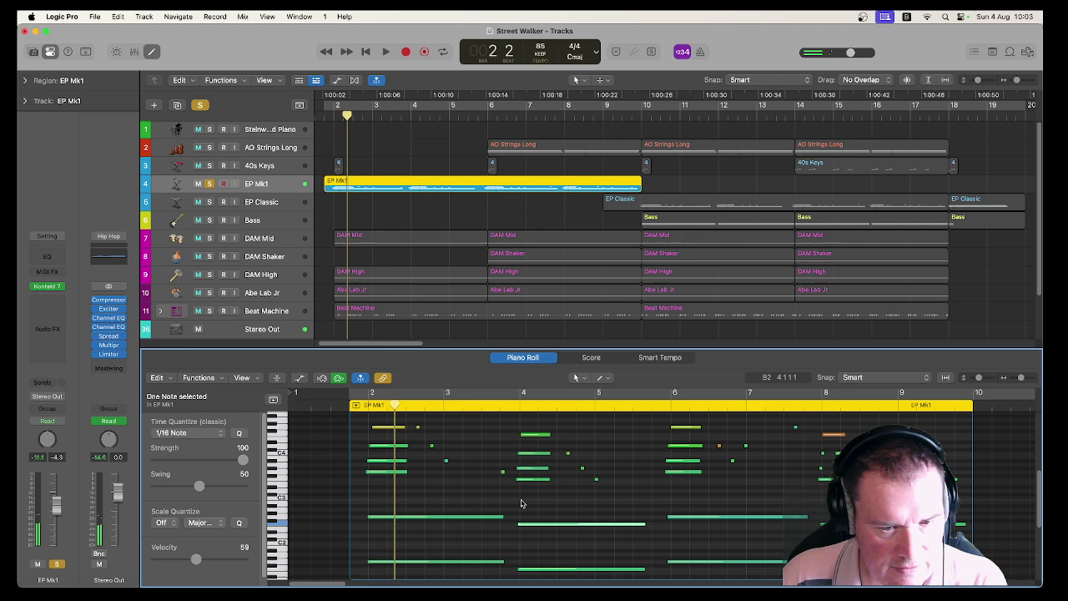
{"action": "left_click_drag", "start_coordinate": [521, 503], "coordinate": [539, 422]}
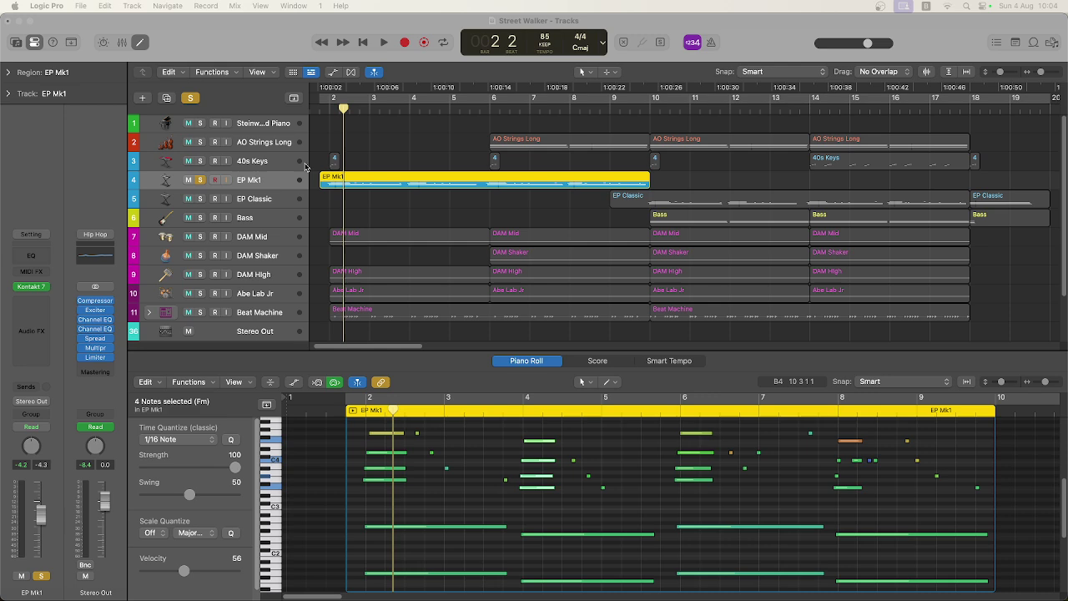
Step: Replay EP Mk1 from just before bar 2, stopping around bar 6
{"action": "left_click", "coordinate": [321, 107]}
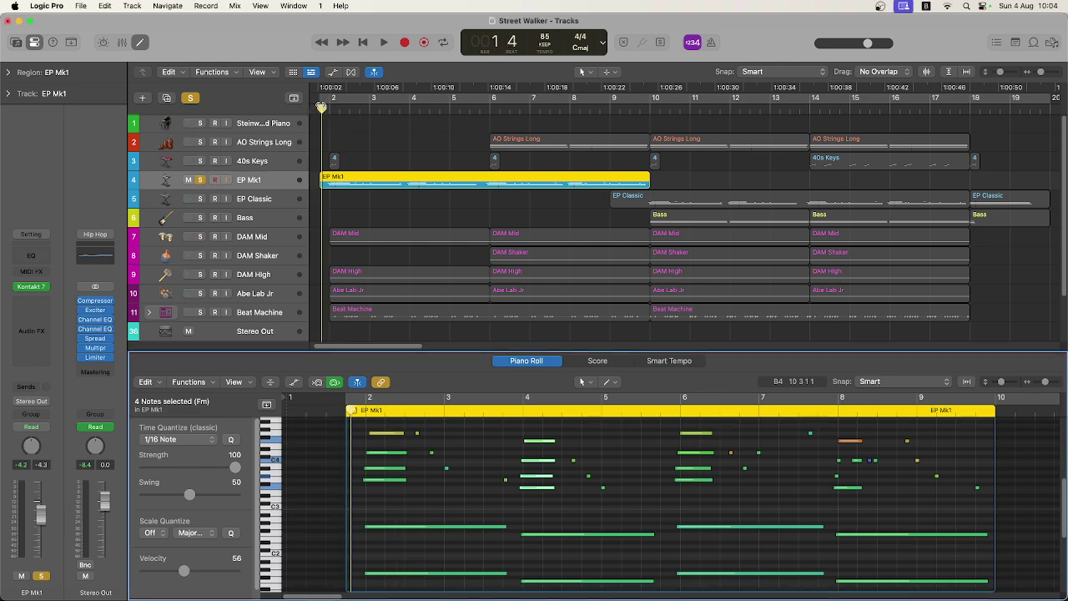
{"action": "key", "text": "space"}
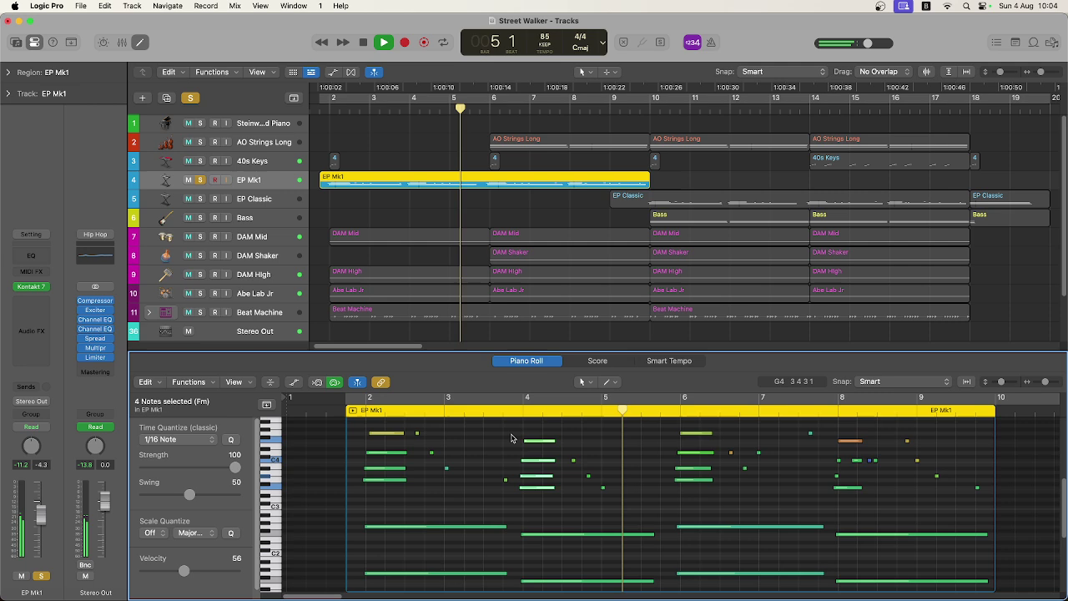
{"action": "scroll", "coordinate": [610, 479], "scroll_direction": "up", "scroll_amount": 2}
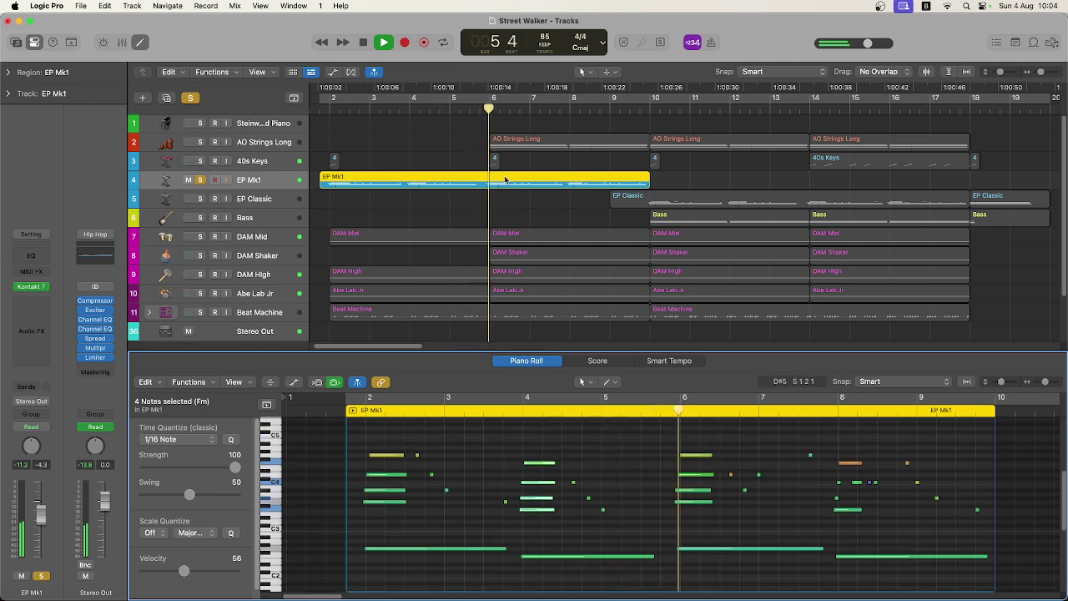
{"action": "key", "text": "space"}
Step: Solo 40s Keys instead of EP Mk1 and play it from bar 1 beat 4, selecting all five regions
{"action": "left_click", "coordinate": [201, 161]}
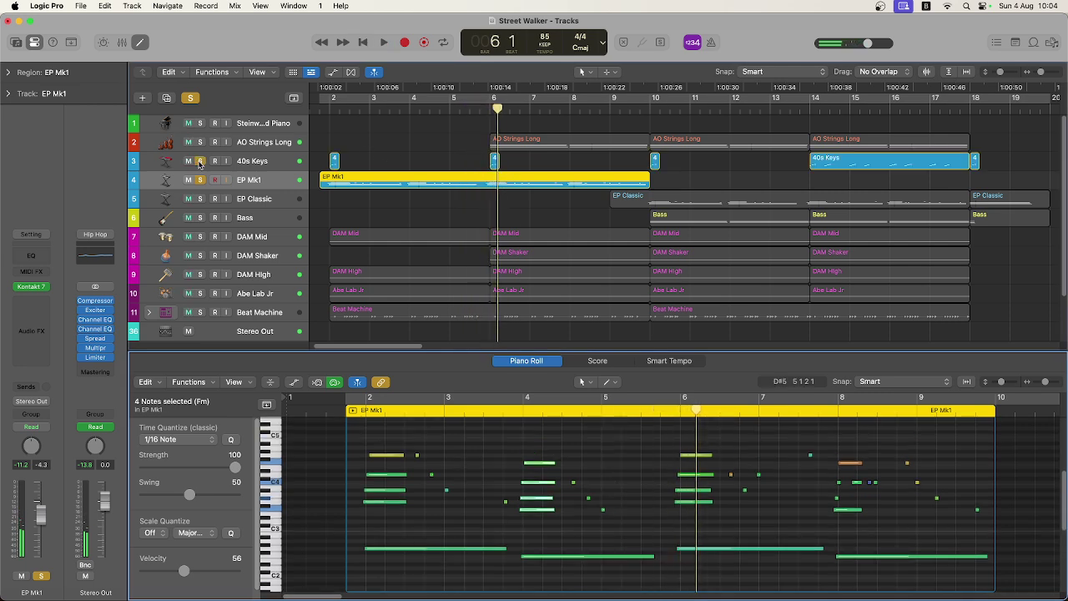
{"action": "left_click", "coordinate": [200, 180]}
{"action": "left_click", "coordinate": [322, 109]}
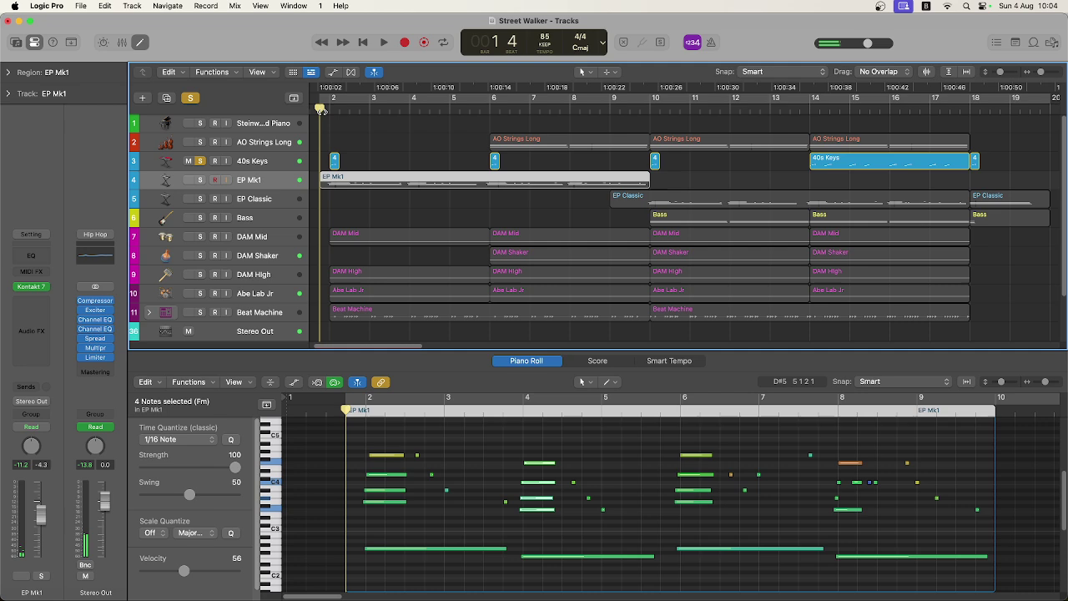
{"action": "key", "text": "space"}
{"action": "left_click", "coordinate": [334, 160]}
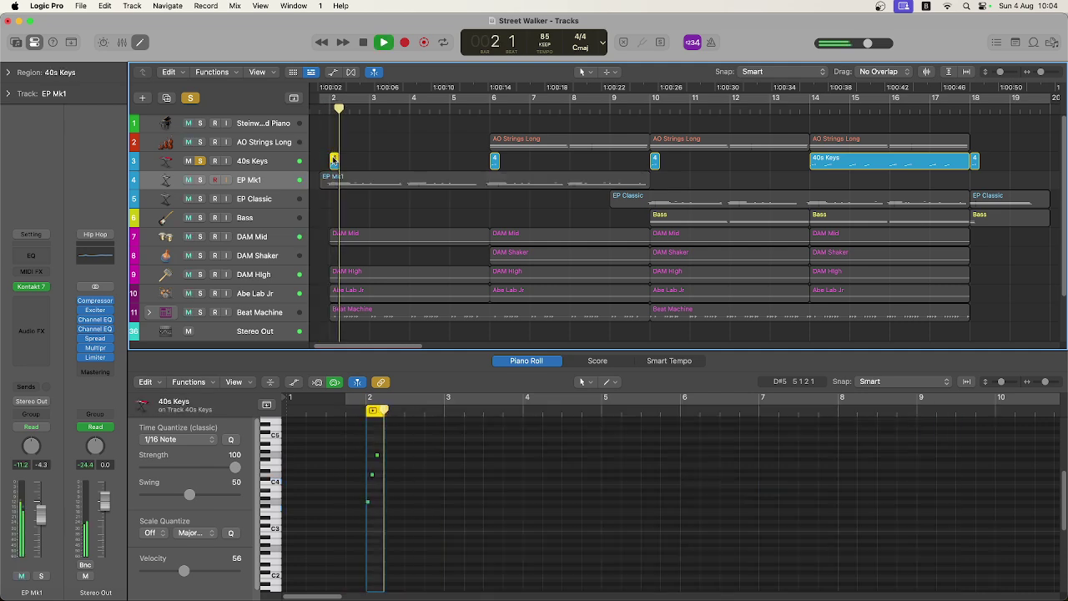
{"action": "left_click", "coordinate": [275, 161]}
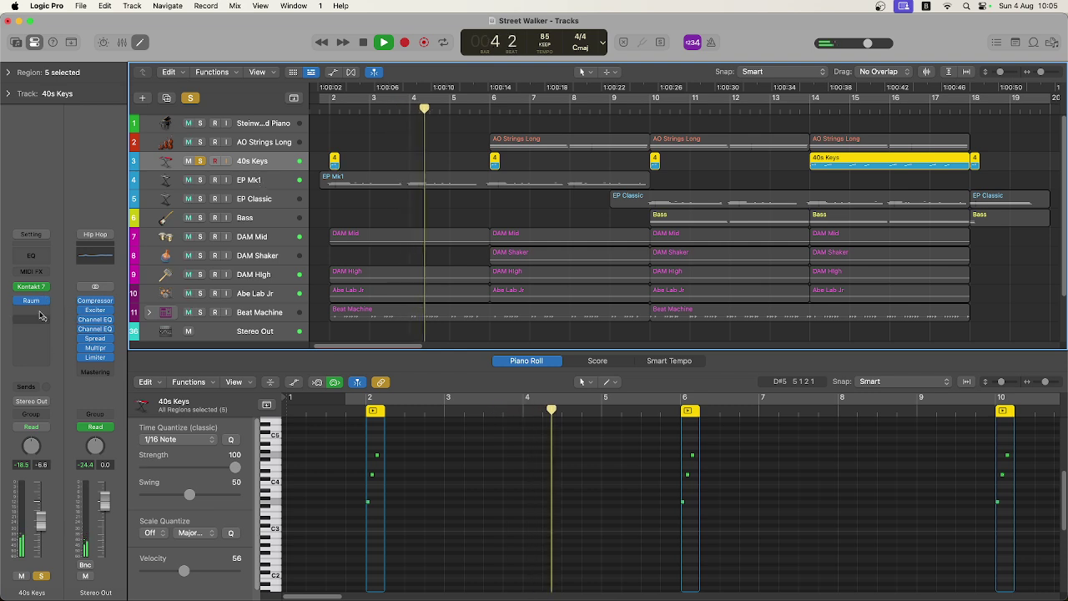
{"action": "key", "text": "space"}
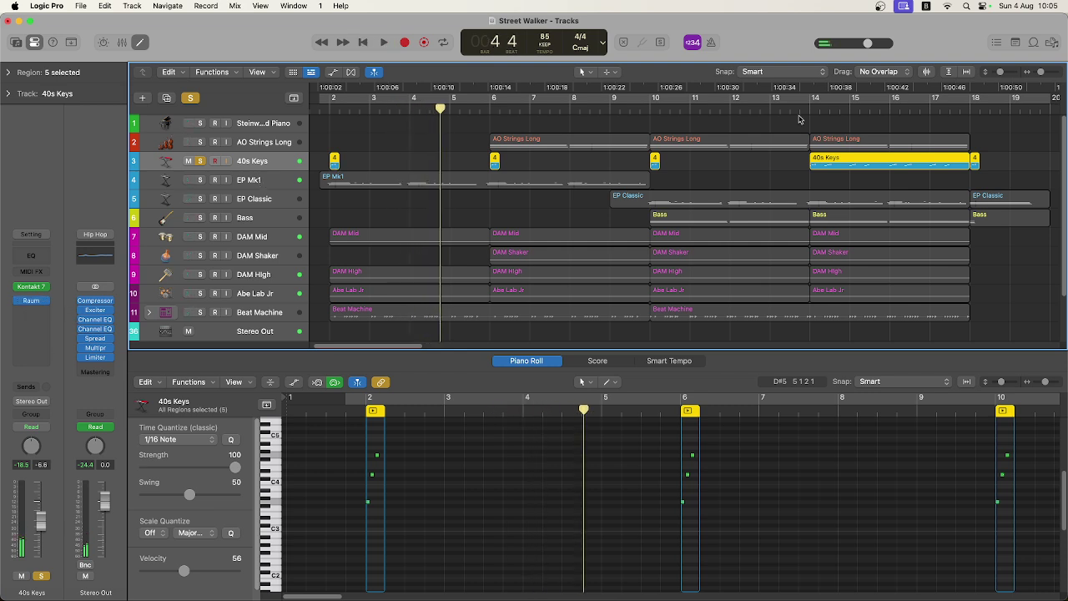
Step: Play 40s Keys from late in bar 13, stopping at bar 17
{"action": "left_click", "coordinate": [810, 108]}
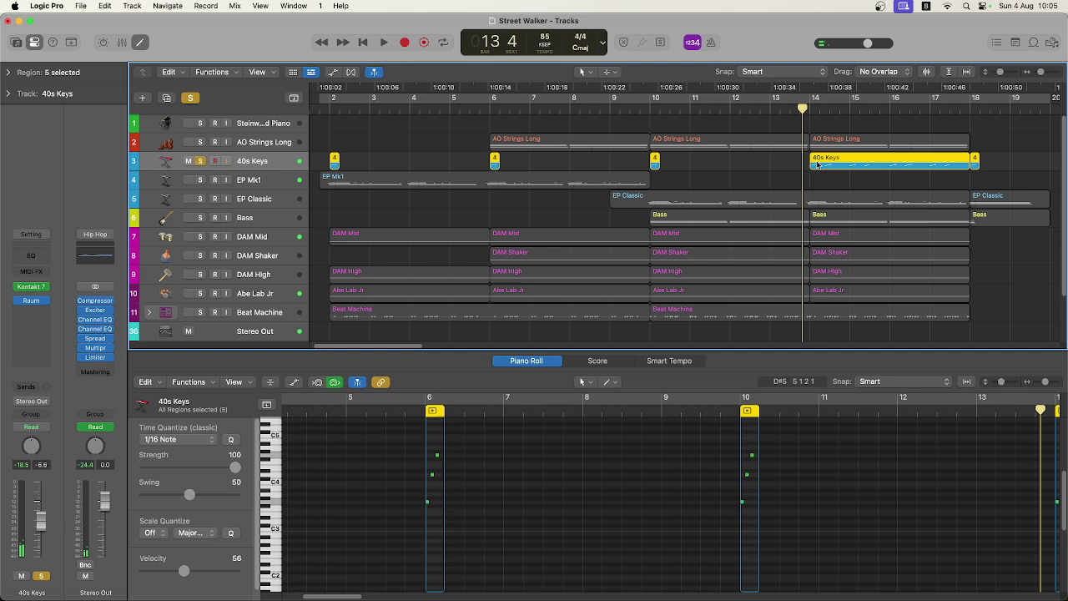
{"action": "key", "text": "space"}
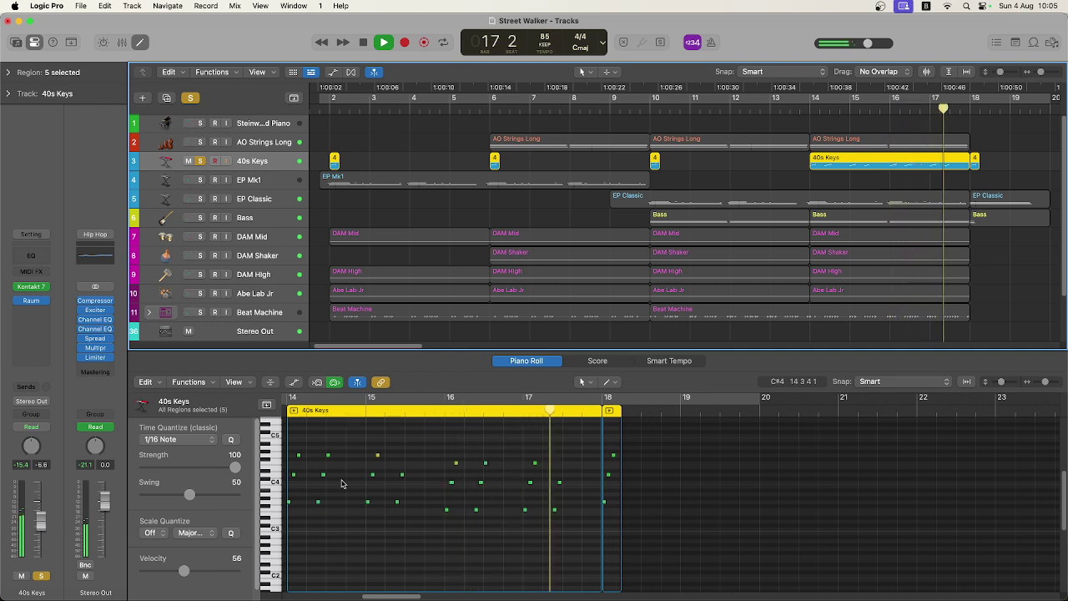
{"action": "key", "text": "space"}
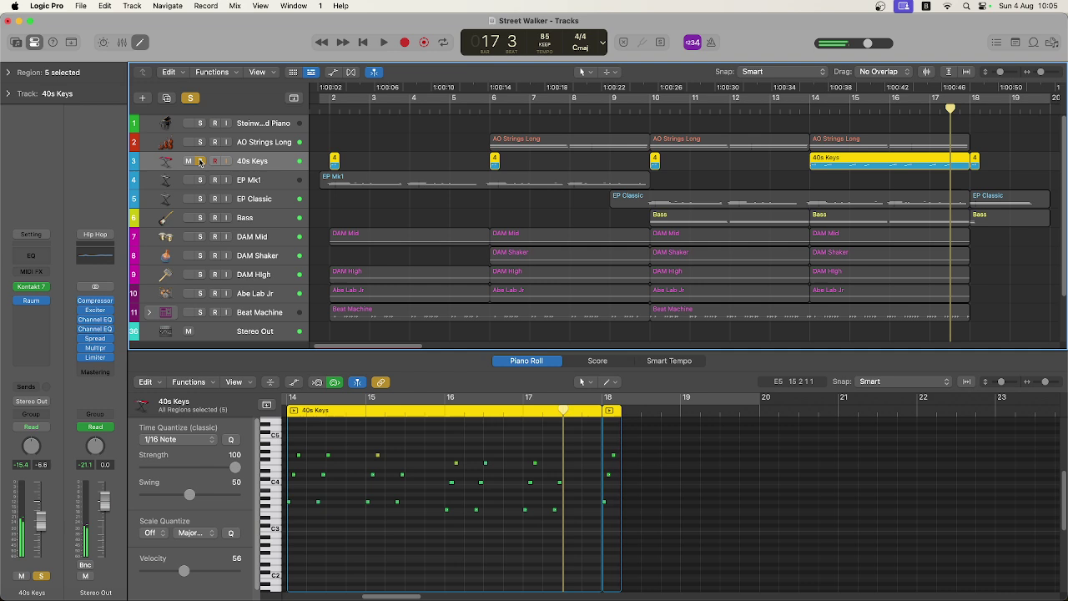
Step: Select the EP Mk1 and EP Classic regions, unsolo 40s Keys, and play from the start, jumping to bar 9
{"action": "left_click", "coordinate": [371, 183], "text": "shift"}
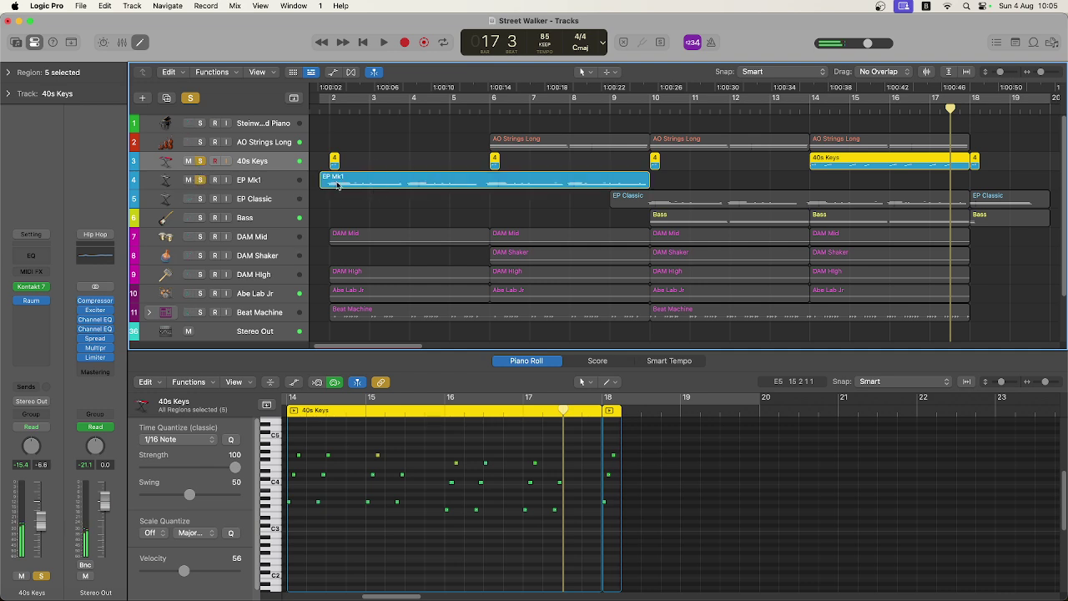
{"action": "left_click", "coordinate": [201, 204], "text": "shift"}
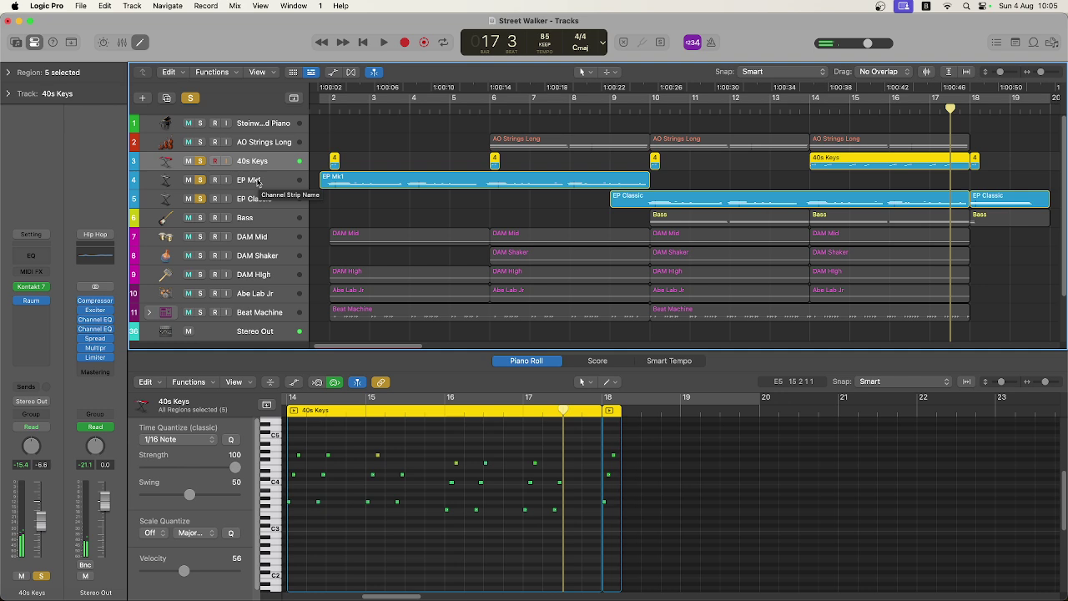
{"action": "left_click", "coordinate": [200, 161]}
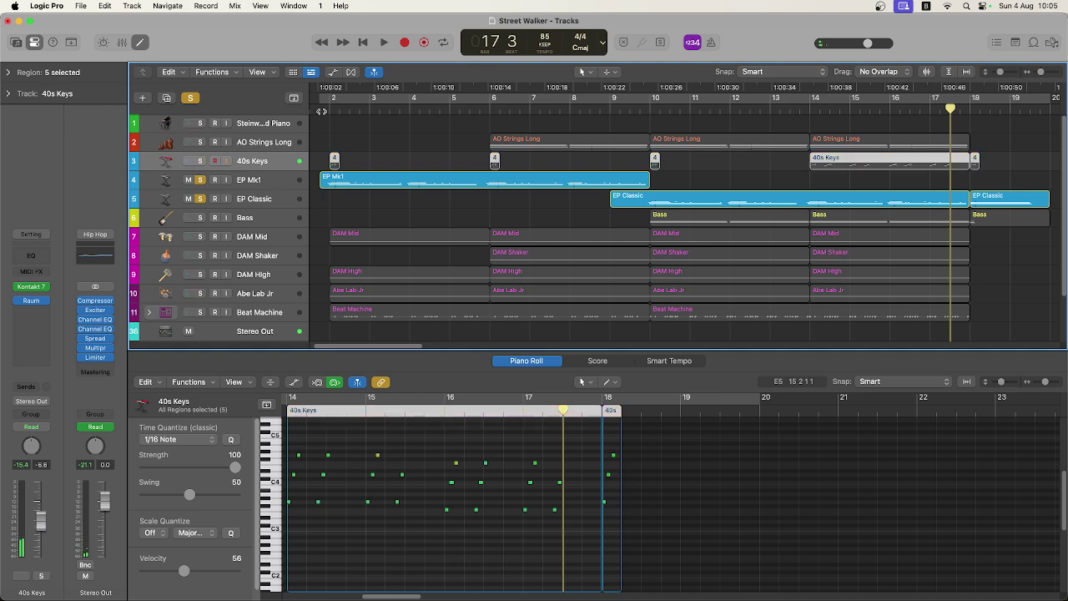
{"action": "key", "text": "Return"}
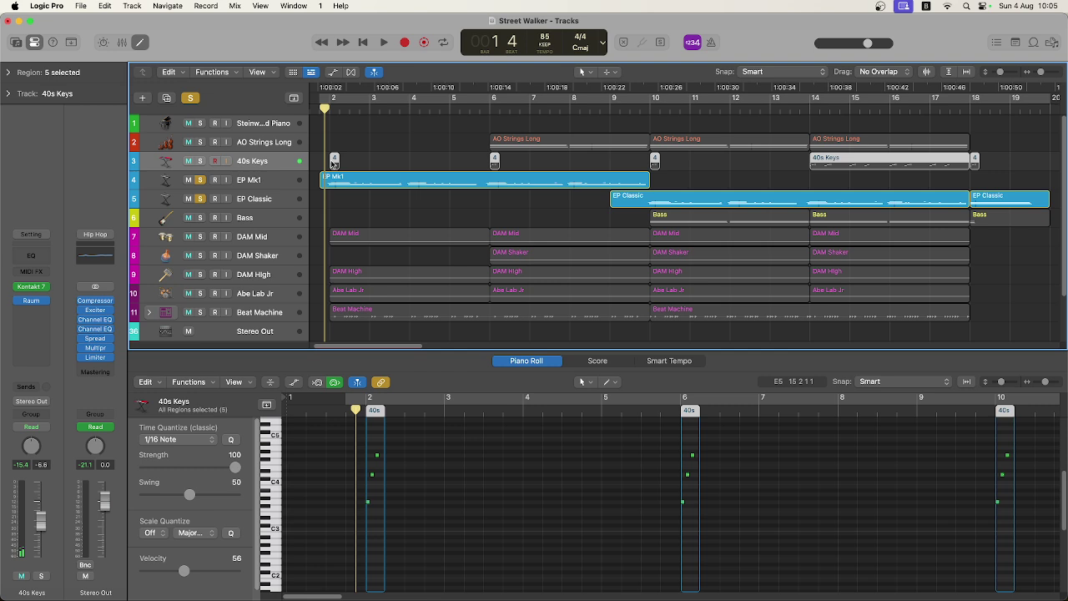
{"action": "key", "text": "space"}
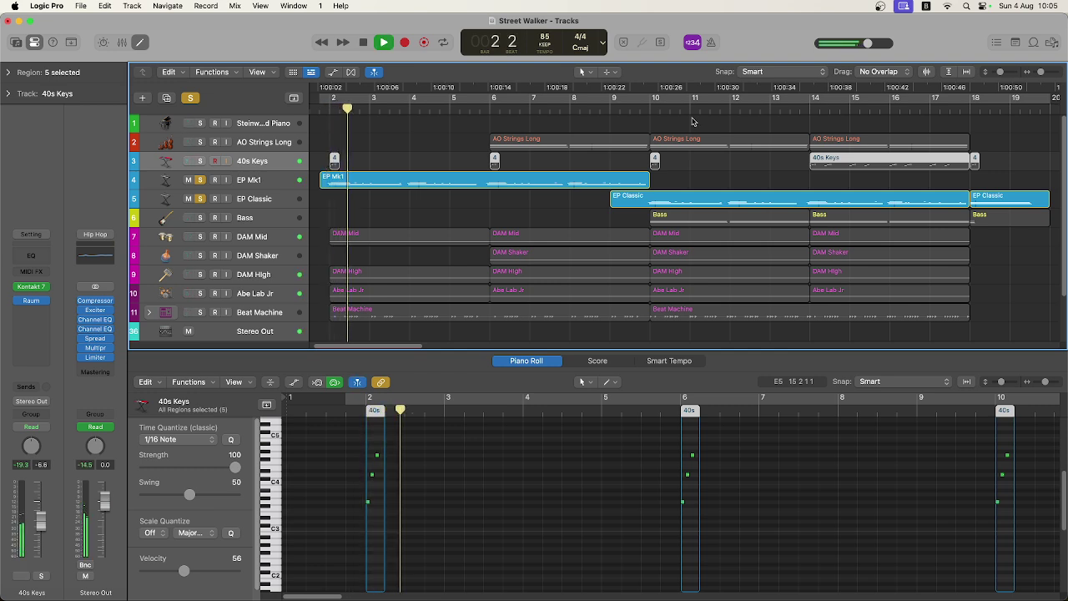
{"action": "left_click", "coordinate": [609, 109]}
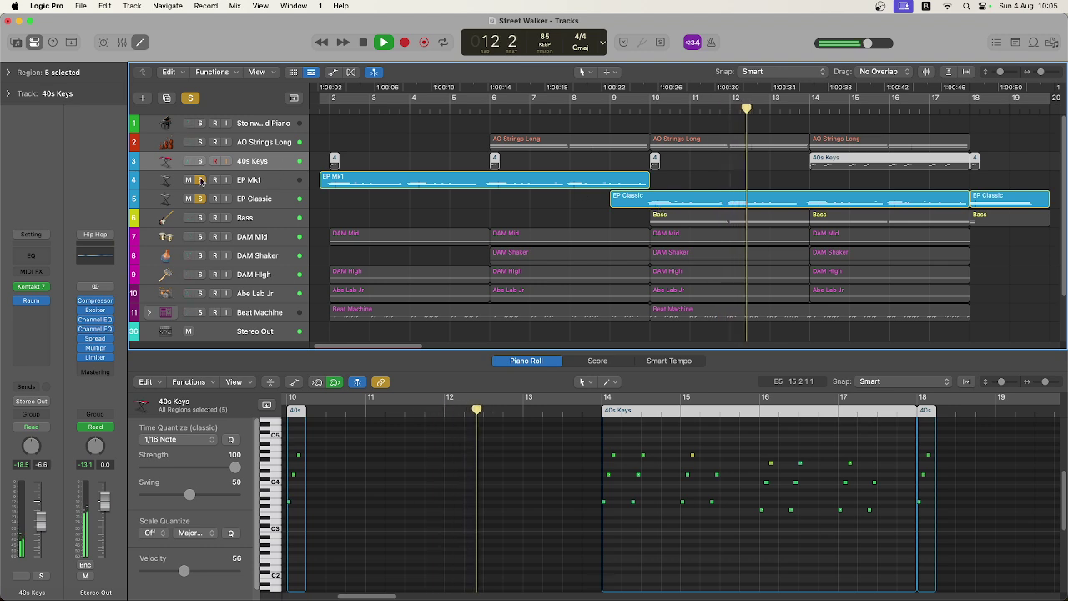
Step: Stop playback and take EP Mk1 and EP Classic out of solo
{"action": "left_click", "coordinate": [266, 201]}
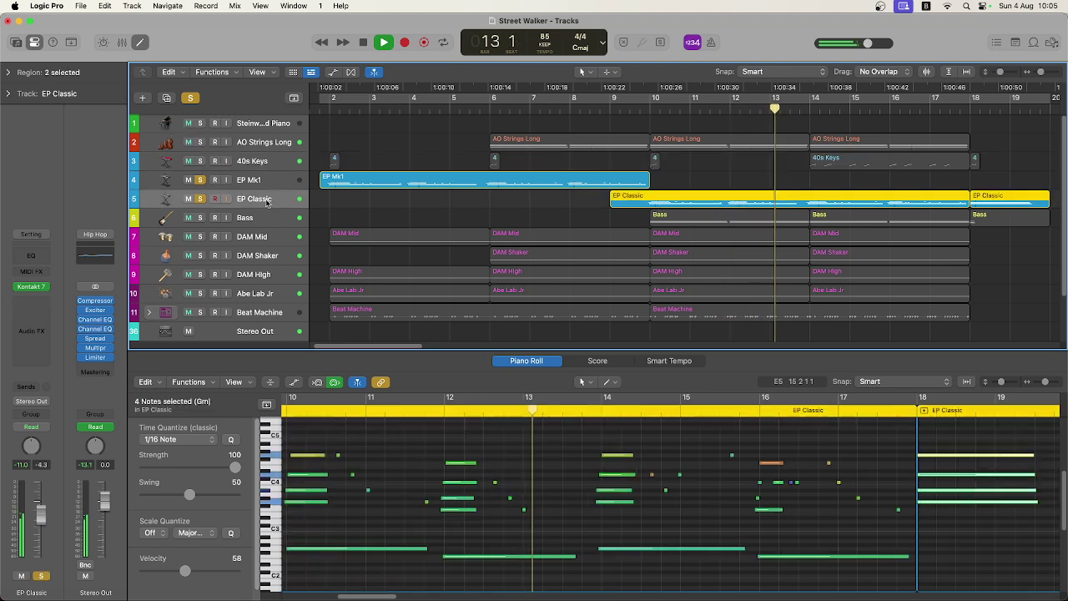
{"action": "key", "text": "Up"}
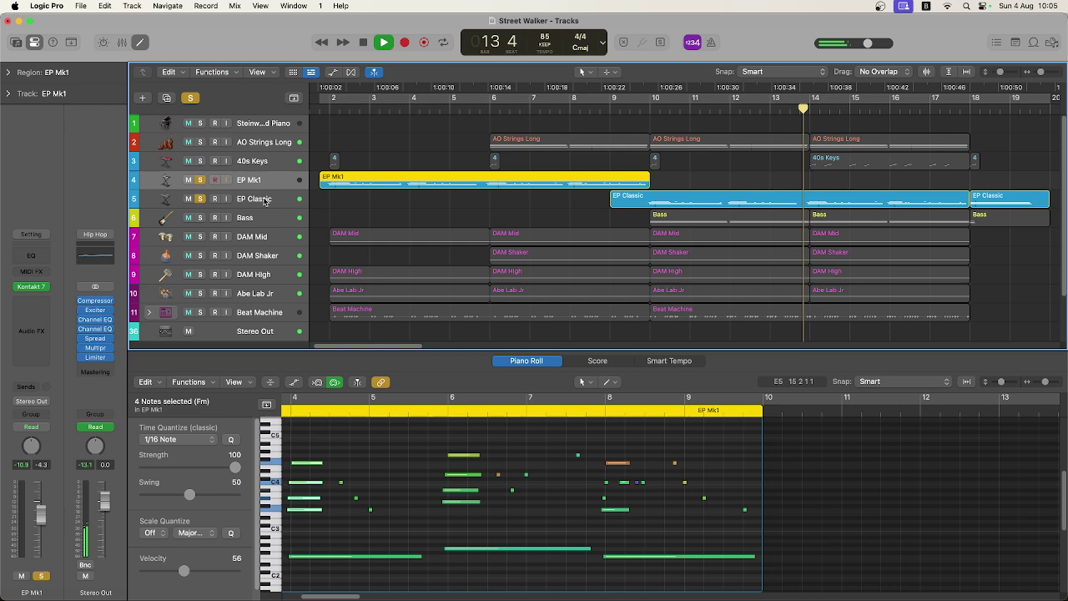
{"action": "key", "text": "space"}
{"action": "left_click", "coordinate": [201, 179]}
{"action": "left_click", "coordinate": [200, 198]}
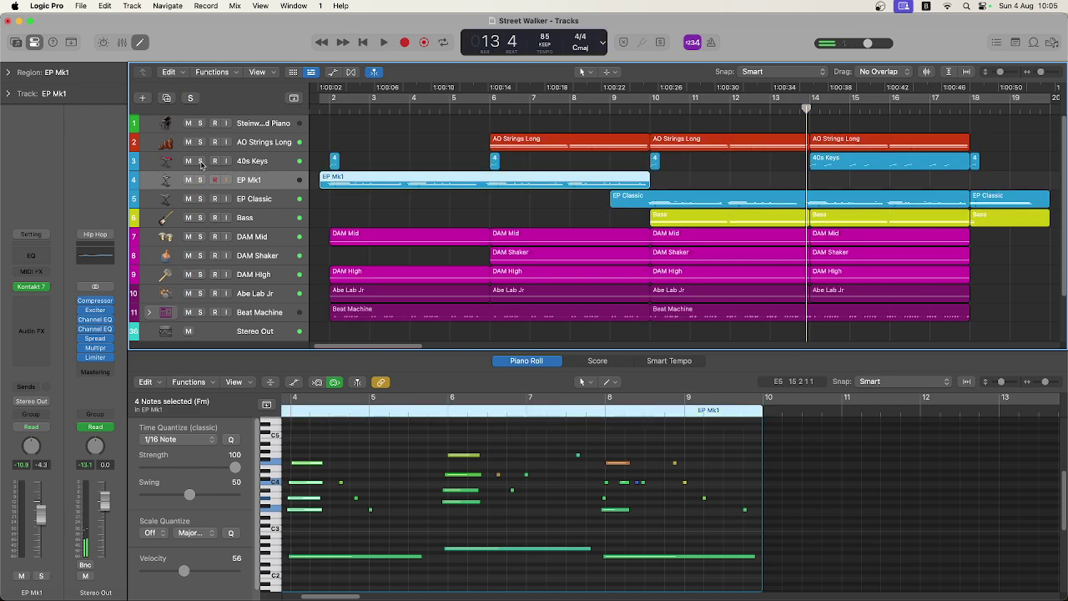
Step: Solo 40s Keys, EP Mk1 and EP Classic together and play from bar 1 beat 4, skipping to bar 14
{"action": "left_click_drag", "start_coordinate": [200, 161], "coordinate": [200, 199]}
{"action": "left_click", "coordinate": [322, 108]}
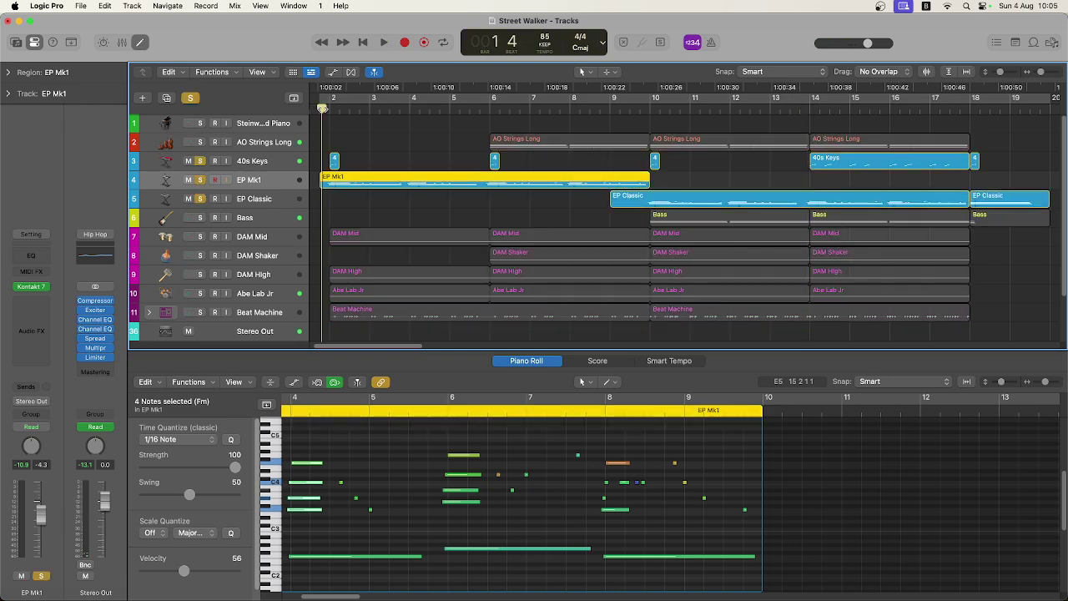
{"action": "key", "text": "space"}
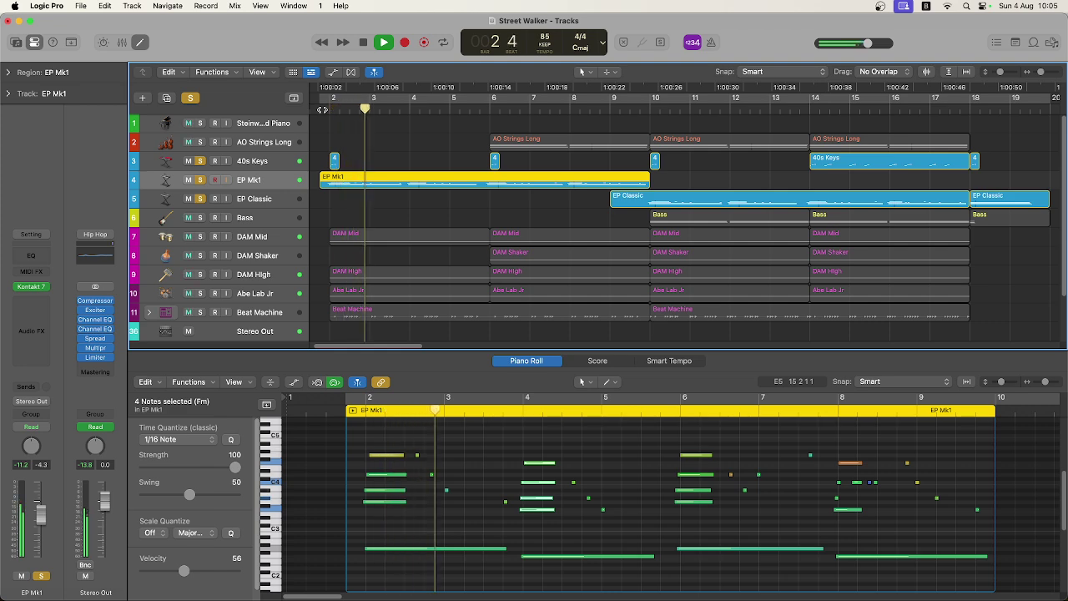
{"action": "left_click", "coordinate": [799, 108]}
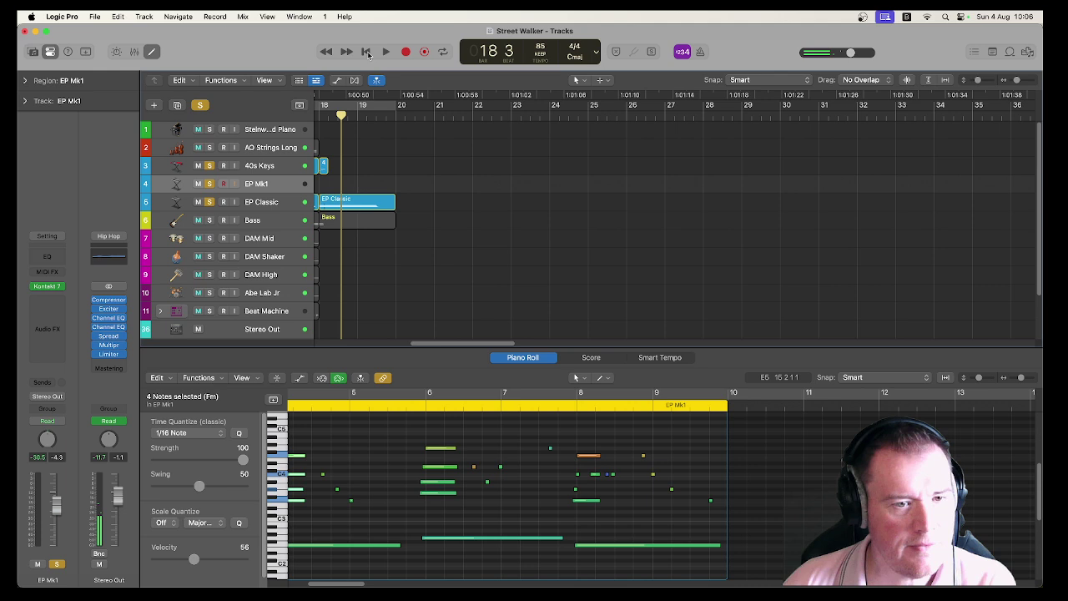
{"action": "key", "text": "space"}
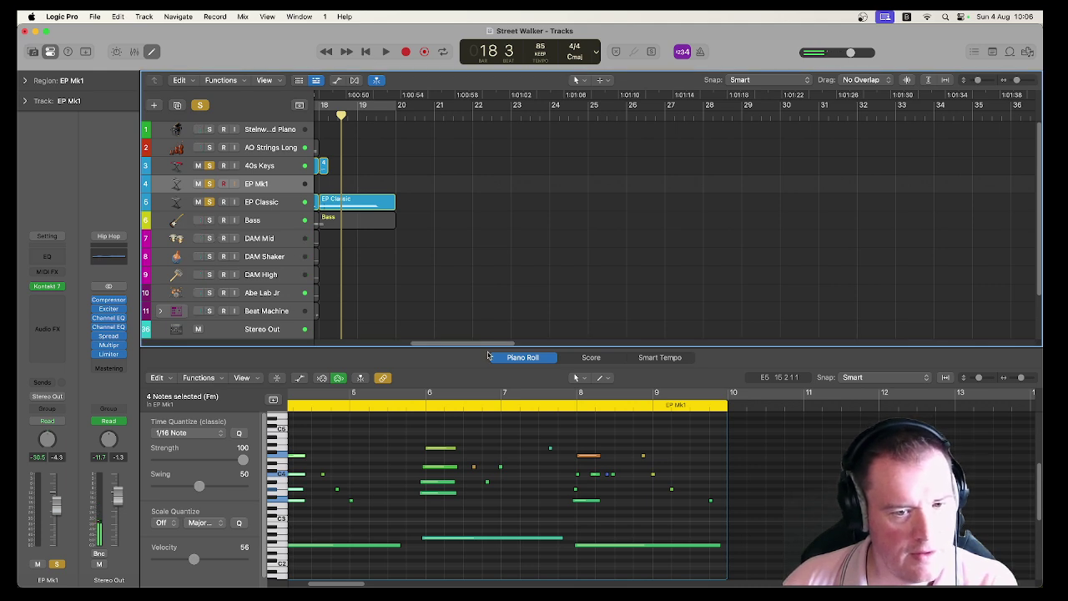
Step: Clear the remaining solos on EP Classic and 40s Keys
{"action": "left_click_drag", "start_coordinate": [478, 344], "coordinate": [318, 331]}
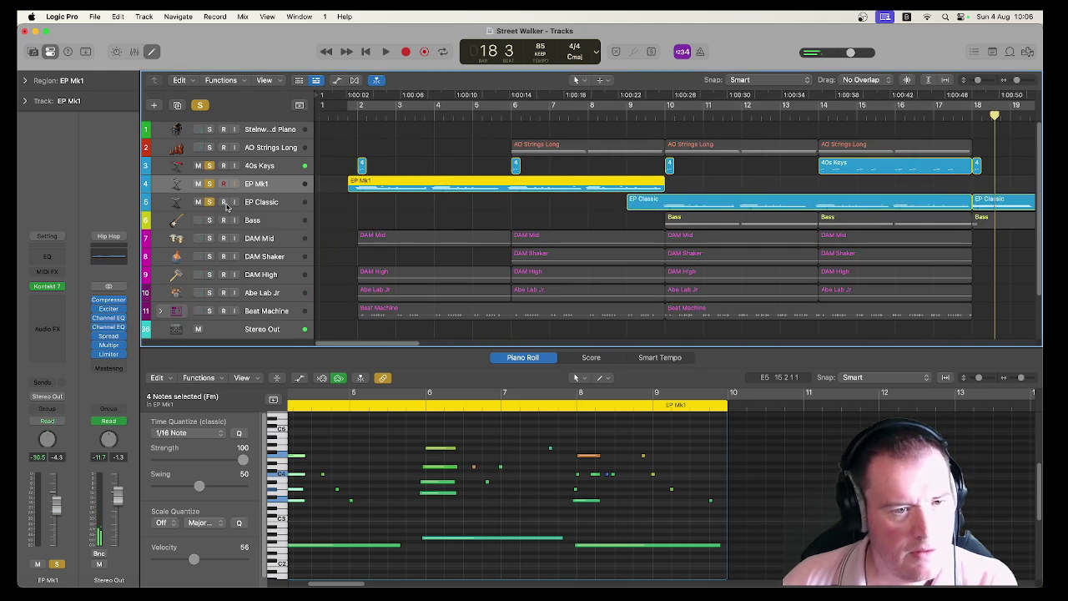
{"action": "left_click", "coordinate": [211, 202]}
{"action": "left_click", "coordinate": [211, 166]}
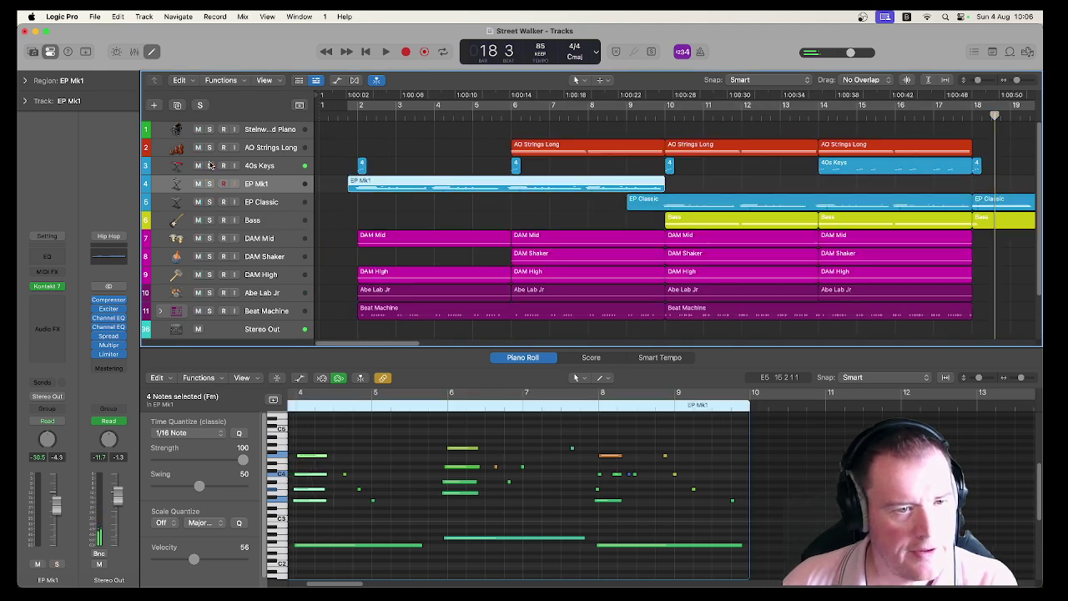
Step: Solo the Bass track and play it from around bar 9
{"action": "left_click", "coordinate": [254, 219]}
{"action": "left_click", "coordinate": [209, 220]}
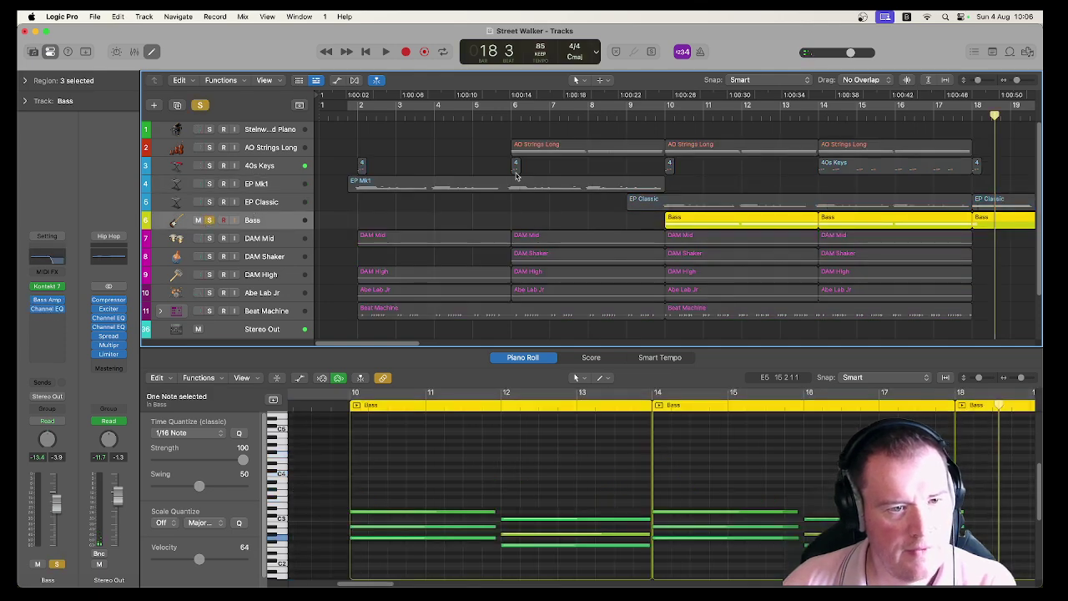
{"action": "left_click", "coordinate": [659, 116]}
{"action": "key", "text": "space"}
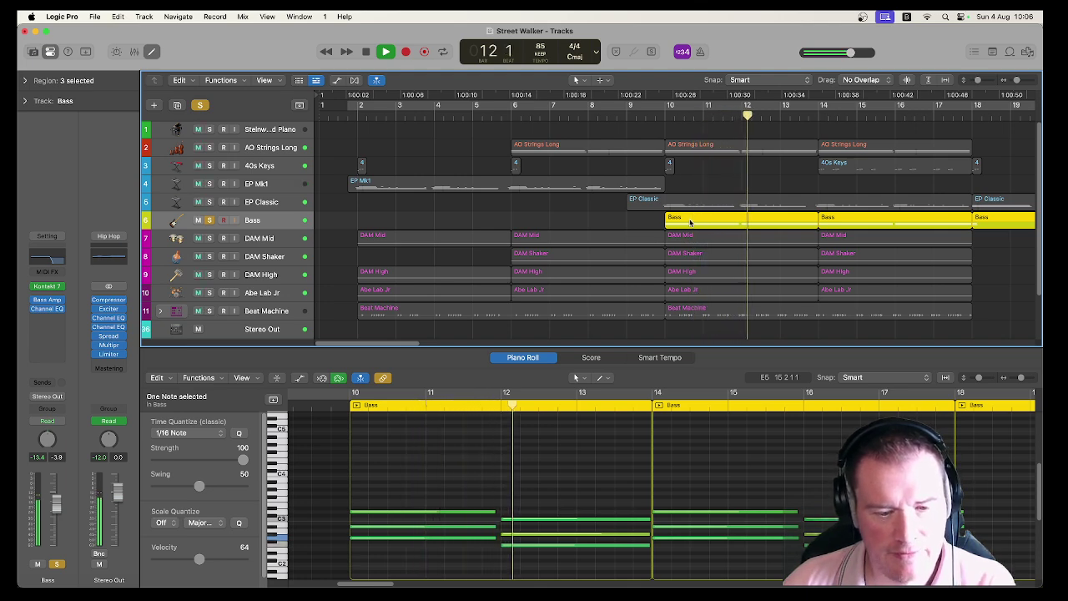
{"action": "key", "text": "space"}
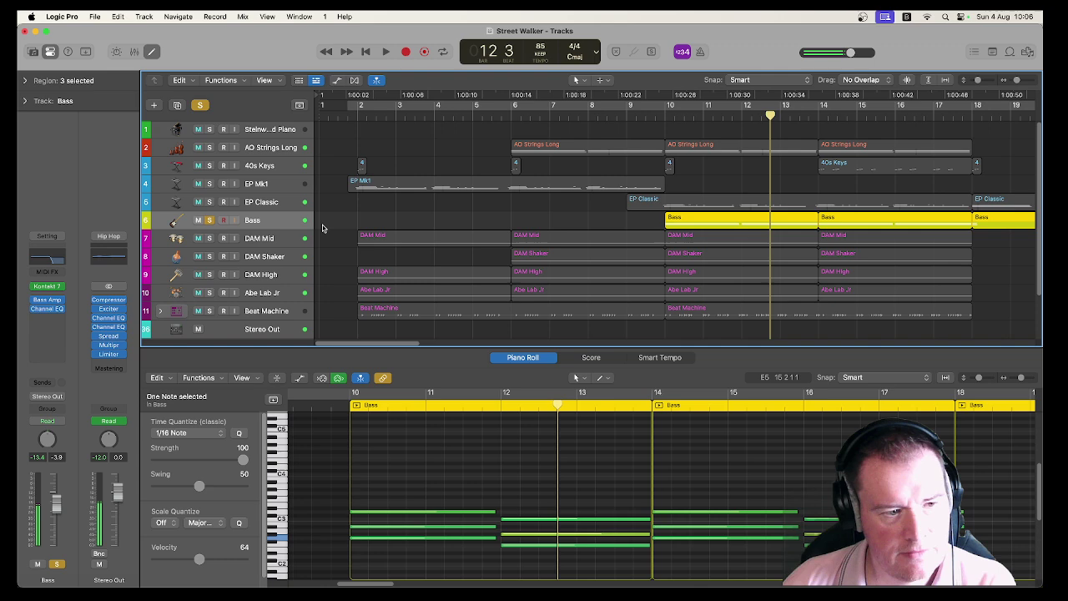
Step: Check the Bass track's Kontakt 7 Prime Bass instrument, then unsolo the Bass
{"action": "left_click", "coordinate": [47, 288]}
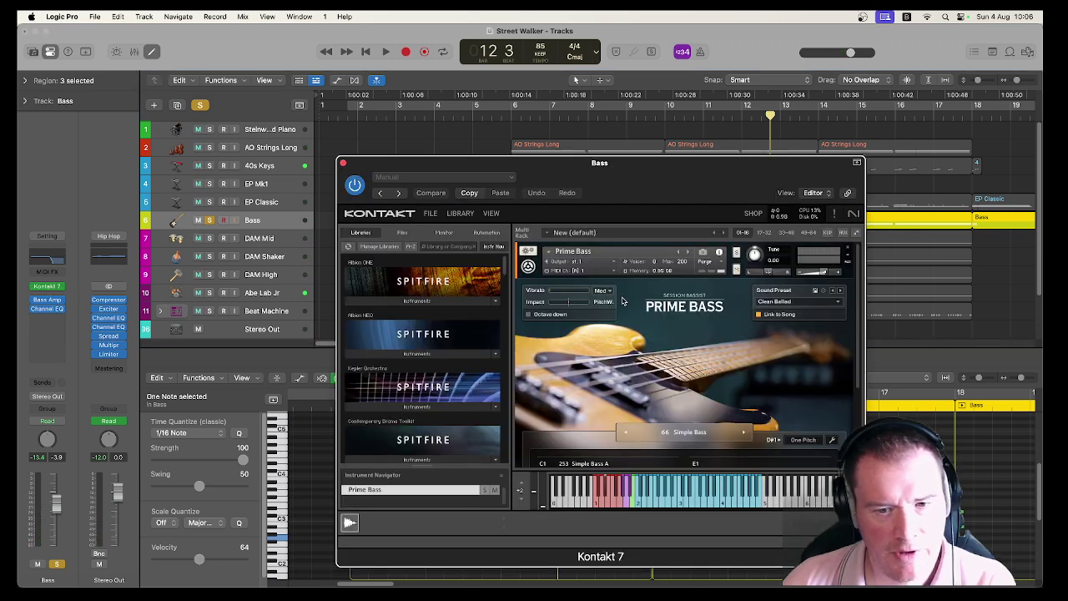
{"action": "left_click", "coordinate": [342, 163]}
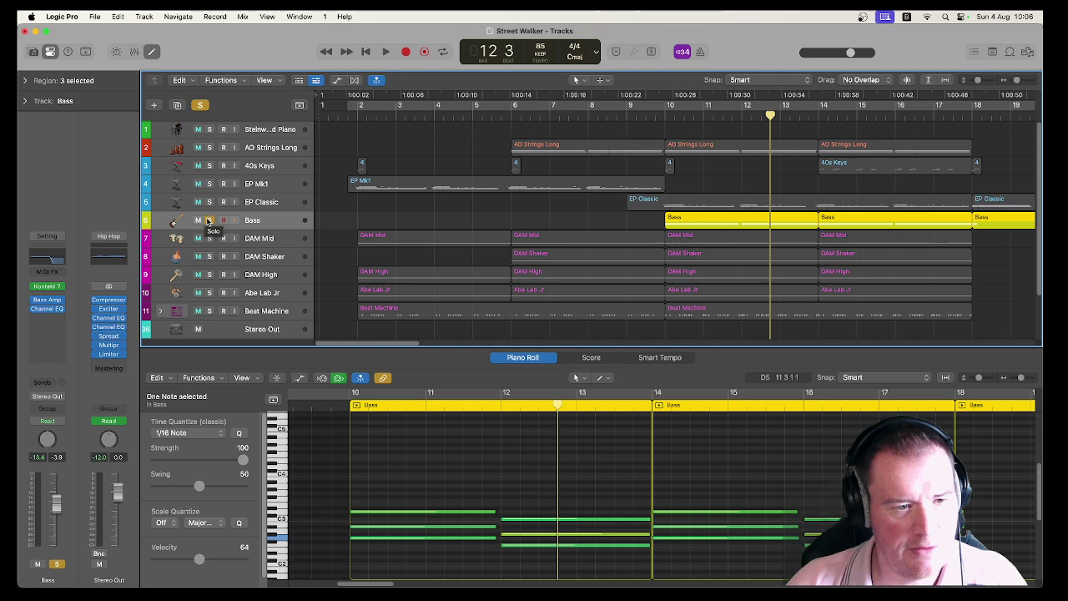
{"action": "left_click", "coordinate": [208, 219]}
Step: Return to bar 1, enlarge the Tracks area, deselect all regions and zoom to fit
{"action": "scroll", "coordinate": [302, 237], "scroll_direction": "down", "scroll_amount": 3}
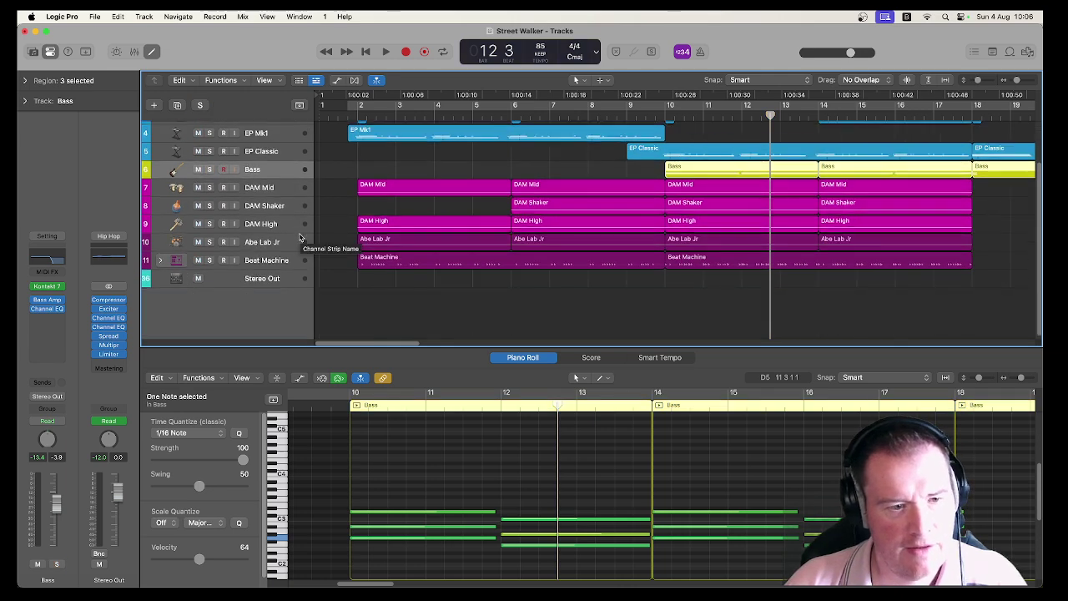
{"action": "scroll", "coordinate": [300, 237], "scroll_direction": "up", "scroll_amount": 3}
{"action": "key", "text": "Return"}
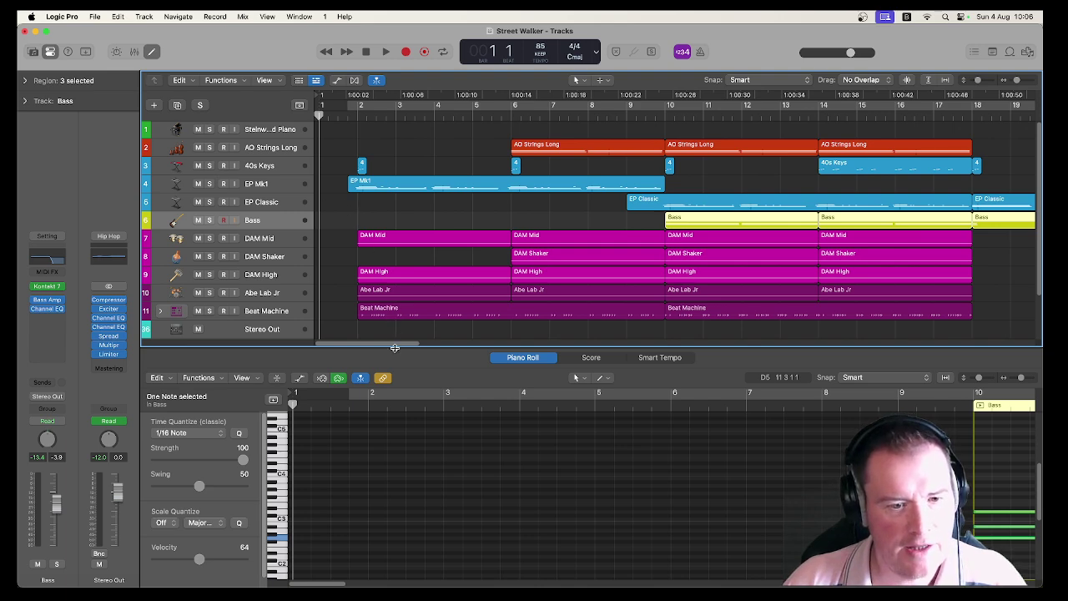
{"action": "left_click_drag", "start_coordinate": [395, 347], "coordinate": [395, 370]}
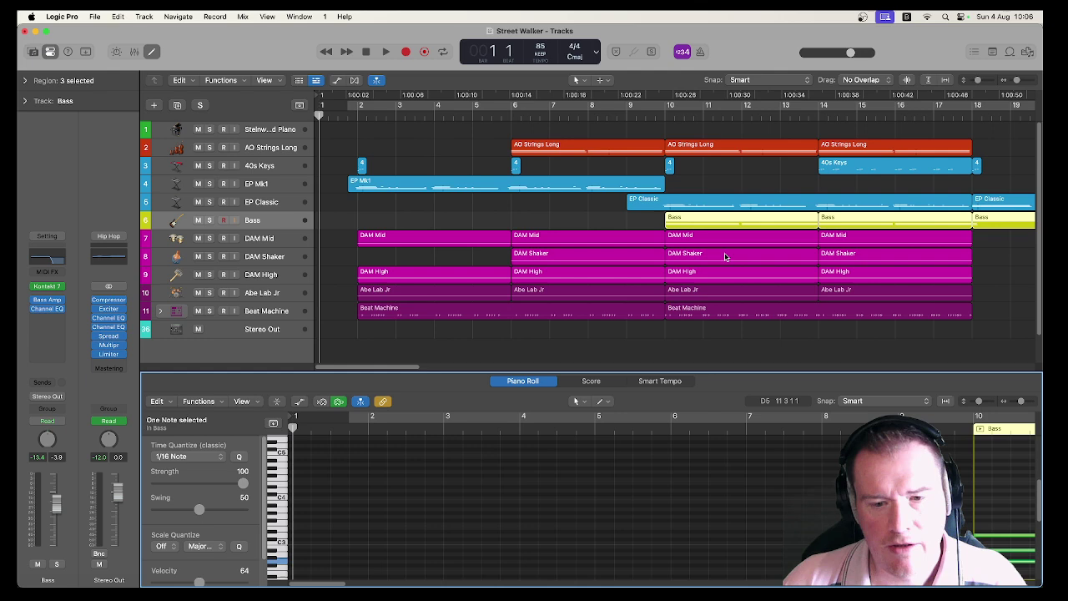
{"action": "left_click", "coordinate": [654, 337]}
{"action": "key", "text": "z"}
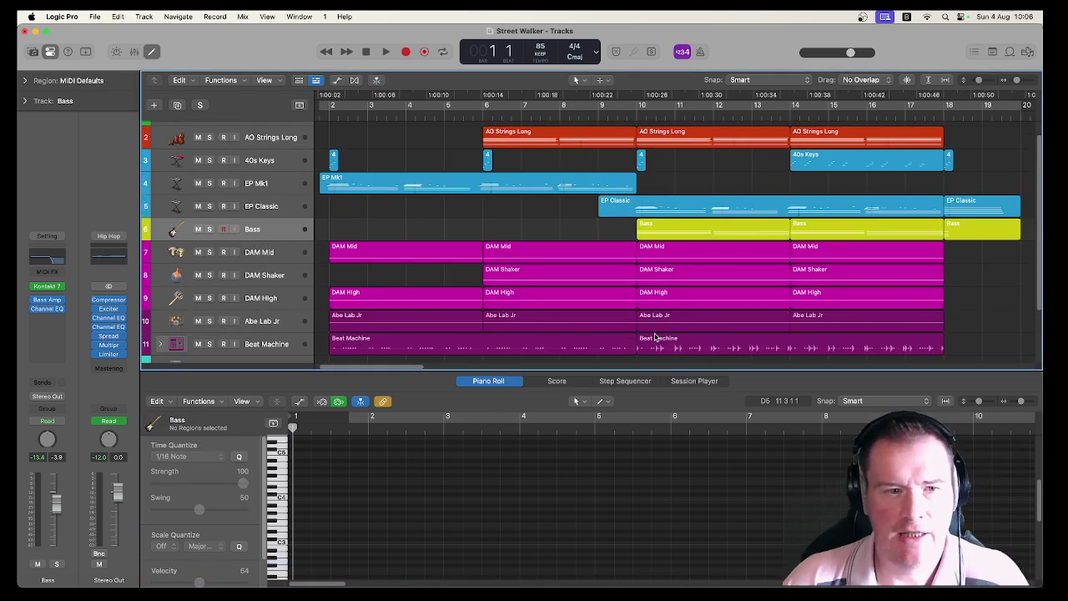
Step: Turn on Cycle mode so playback loops over bars 2 to 20
{"action": "left_click", "coordinate": [549, 107]}
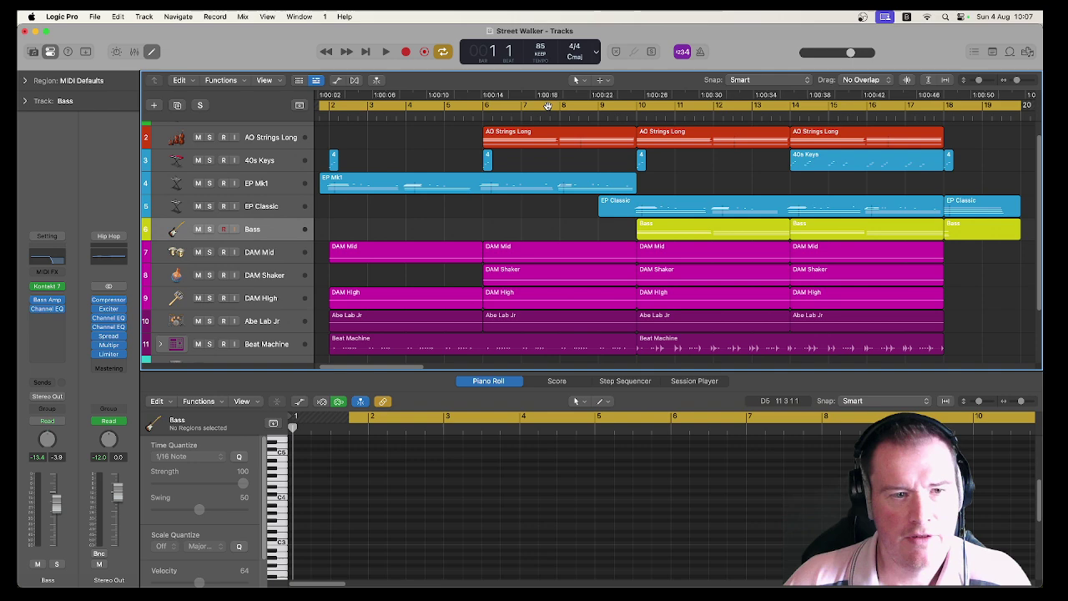